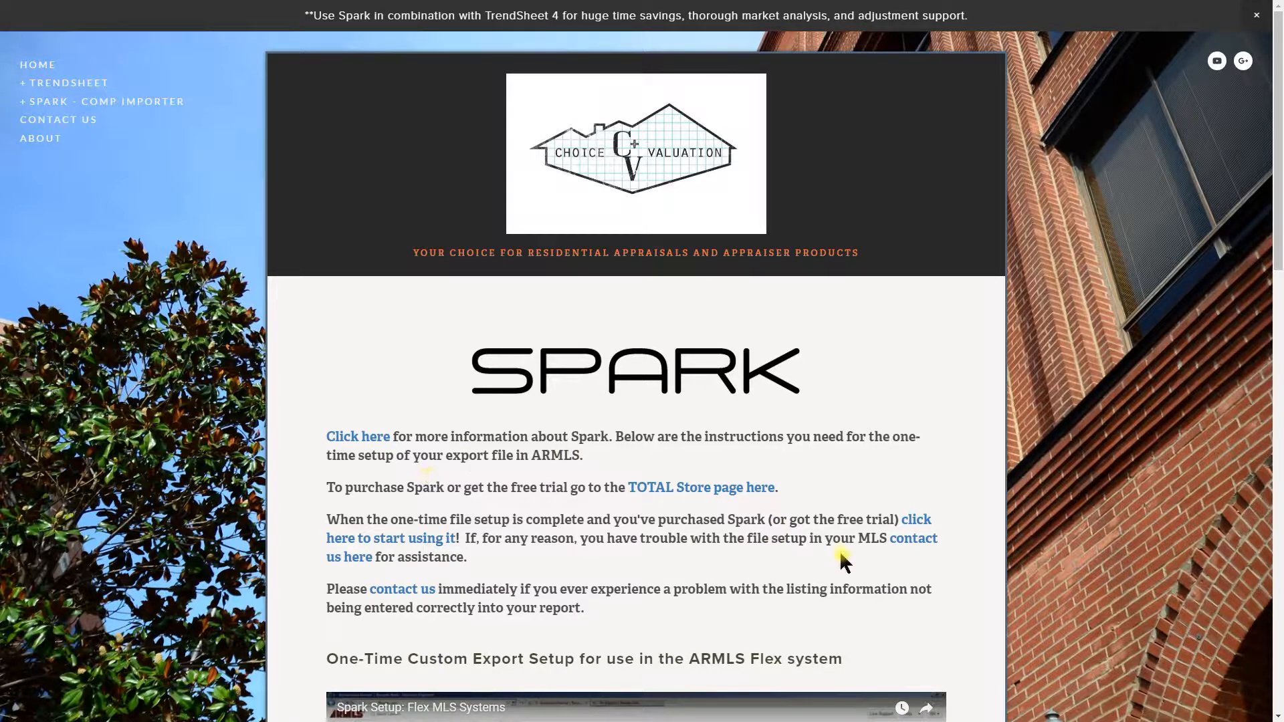
scroll(793, 529, "down", 6)
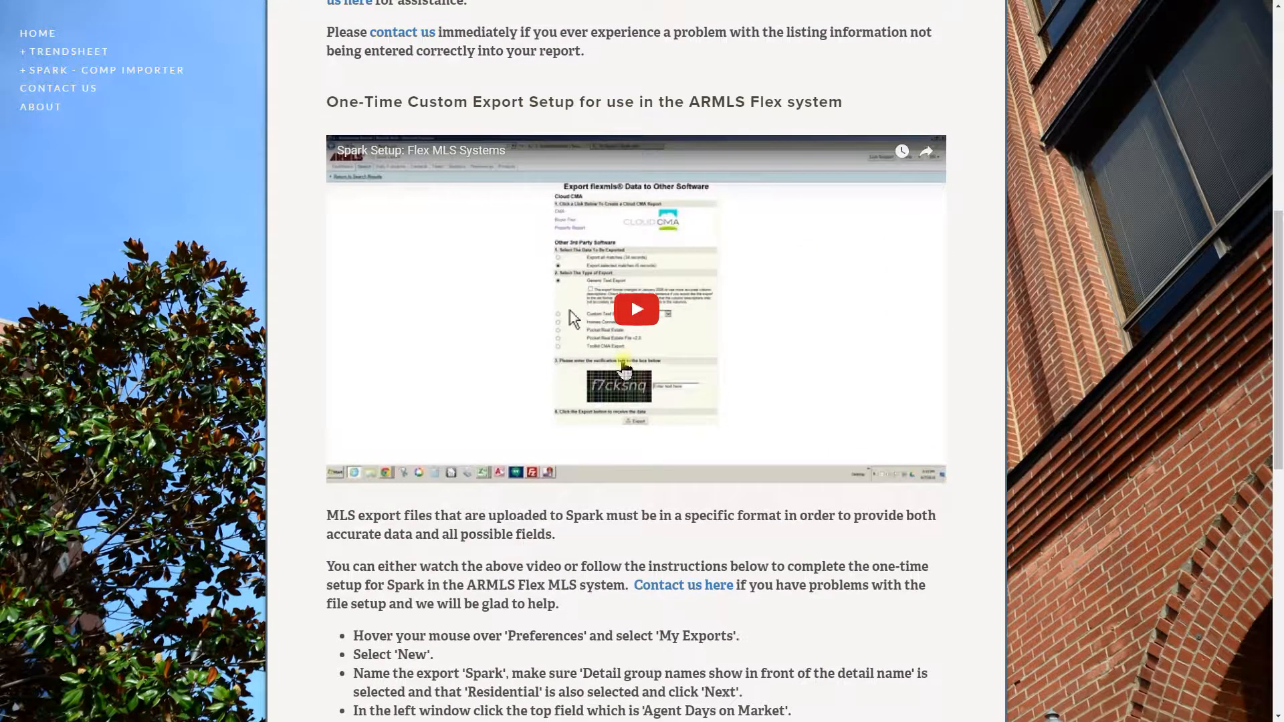
scroll(753, 422, "up", 1)
scroll(704, 387, "down", 4)
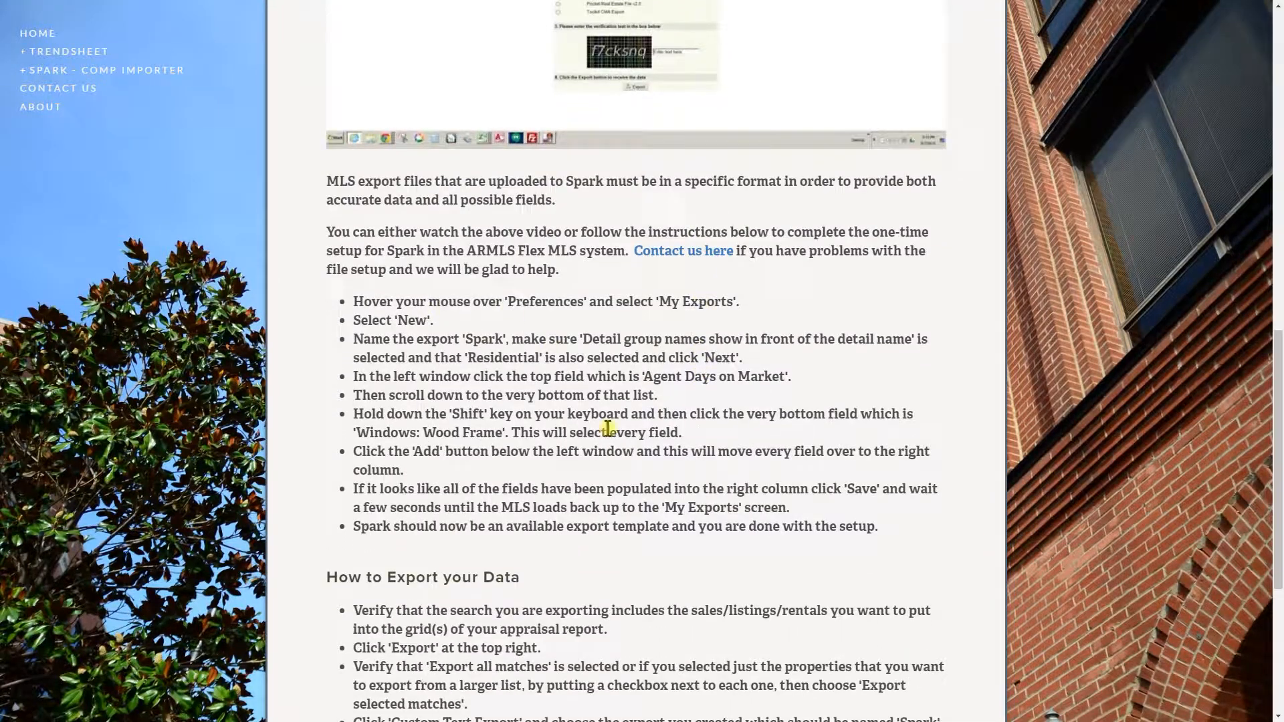
scroll(612, 430, "down", 2)
scroll(626, 393, "up", 7)
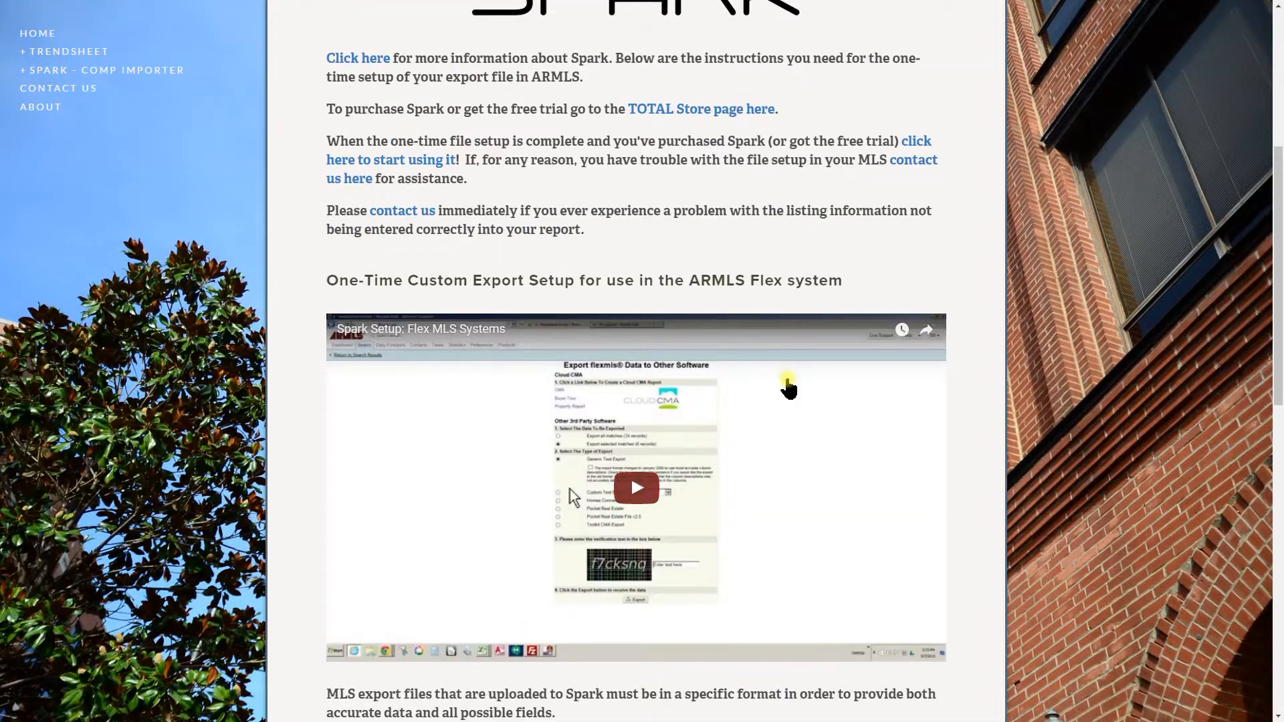
scroll(788, 386, "up", 5)
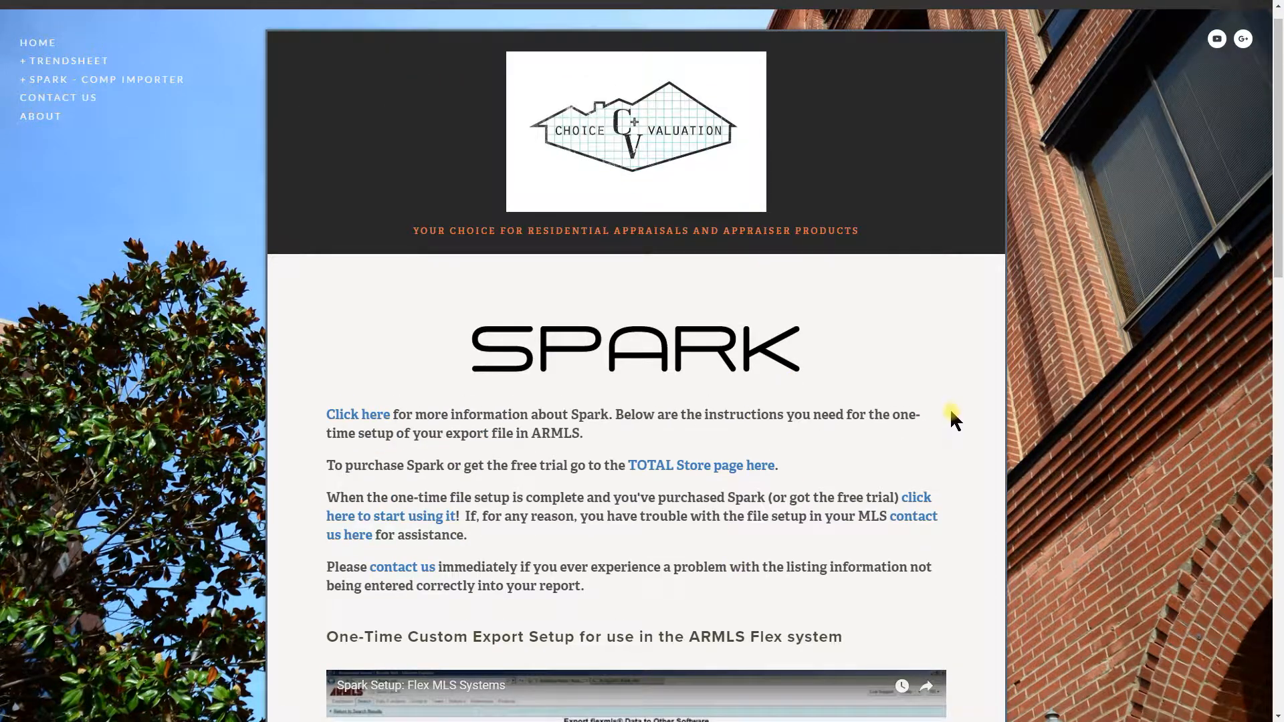
Leave the ARMLS export instructions and return to the Spark Market Analysis Data tab.
left_click(1100, 266)
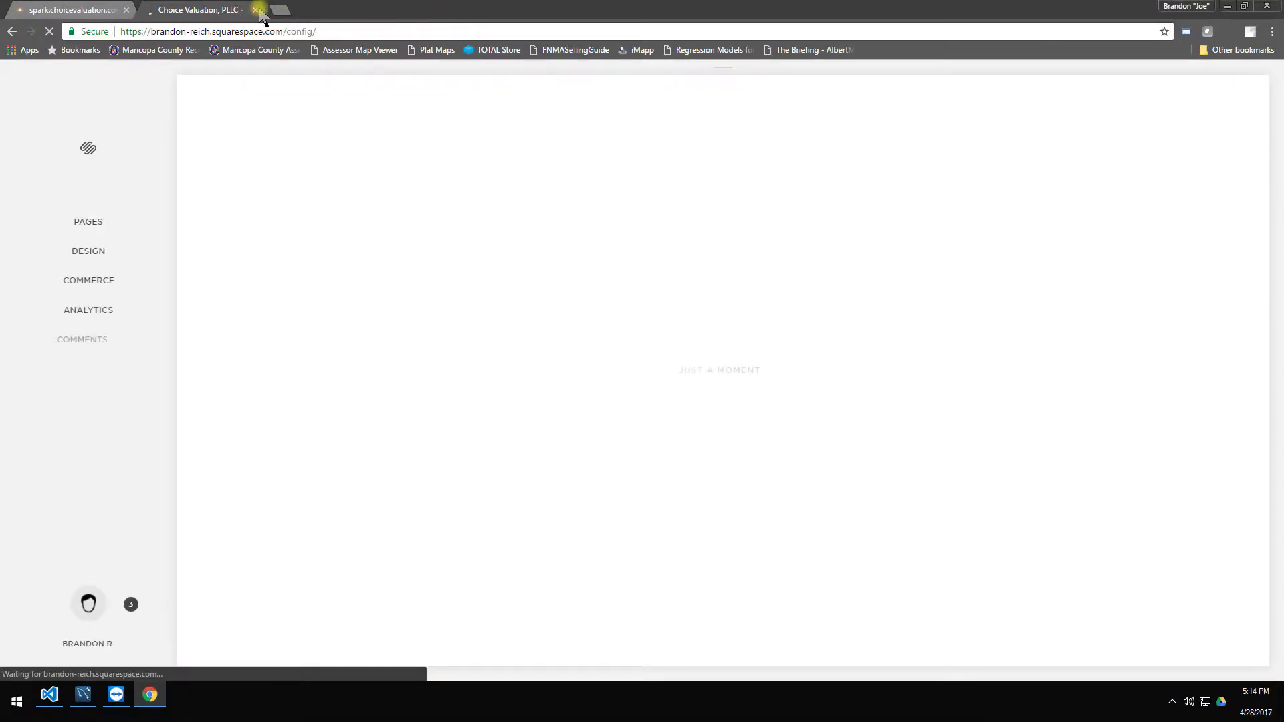
left_click(70, 10)
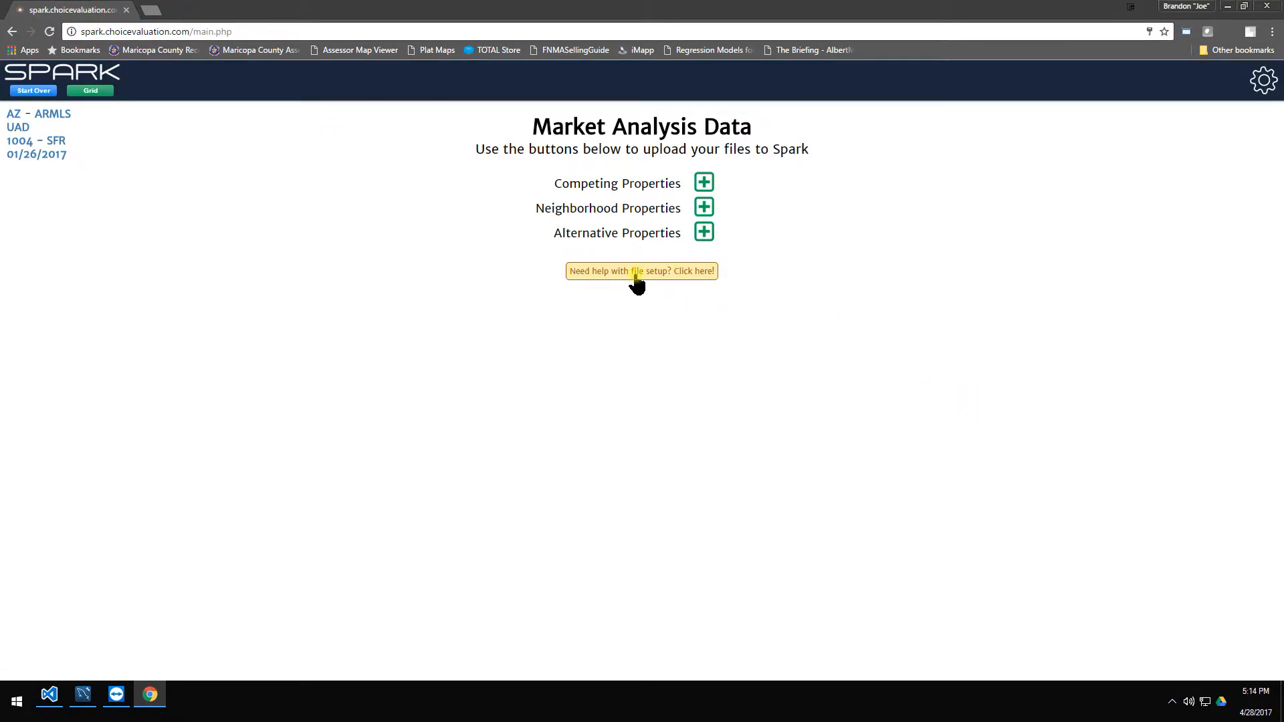
Show Spark full screen and highlight the Competing, Neighborhood and Alternative Properties labels in turn.
key("F11")
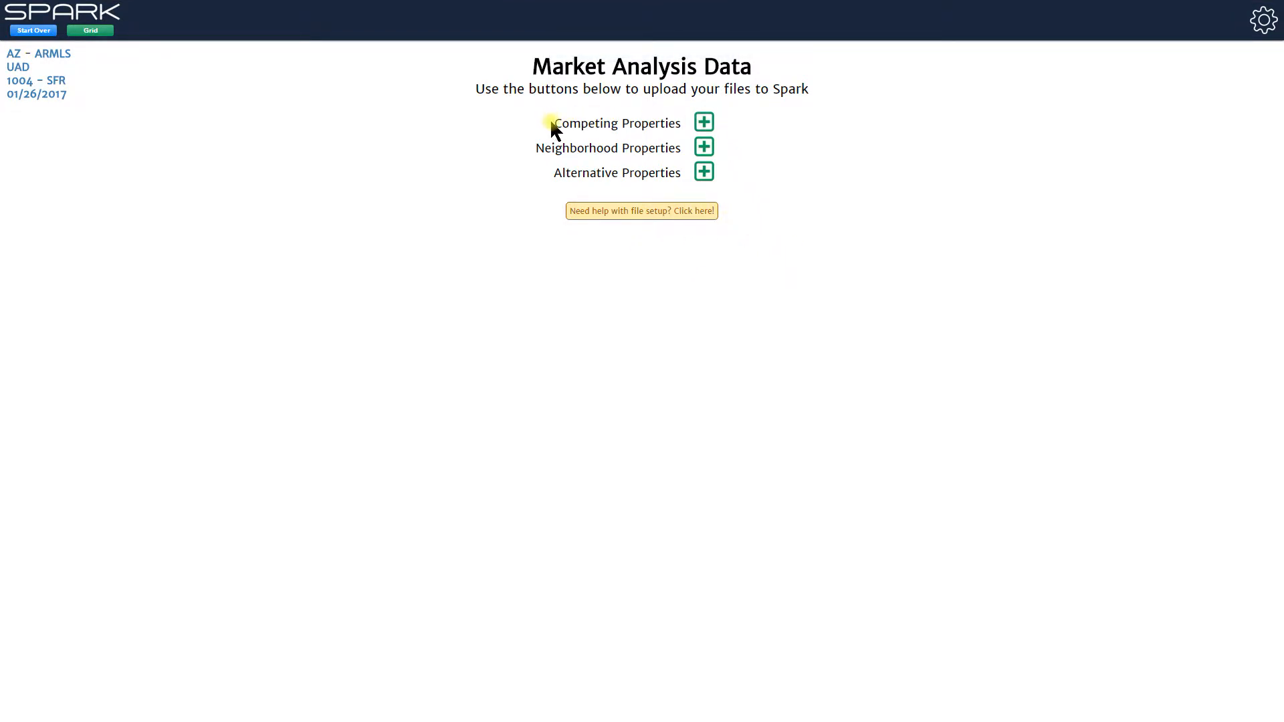
left_click_drag(551, 125, 680, 122)
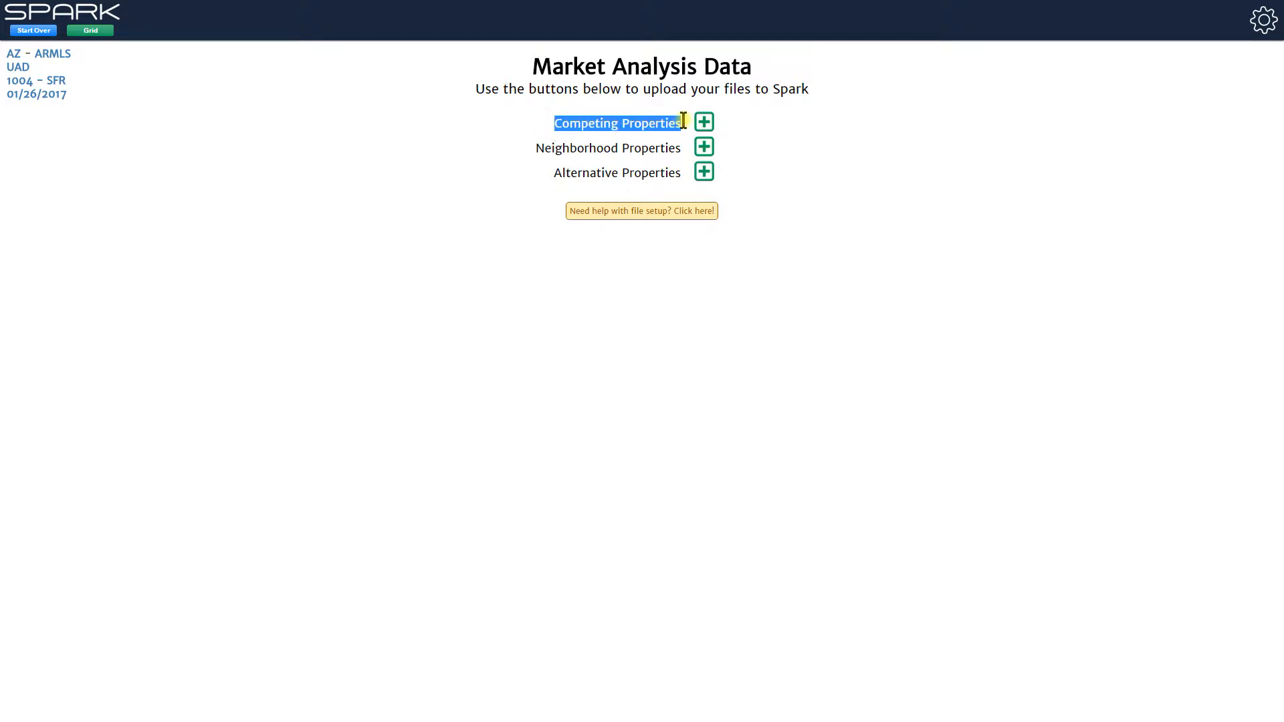
left_click_drag(541, 148, 679, 145)
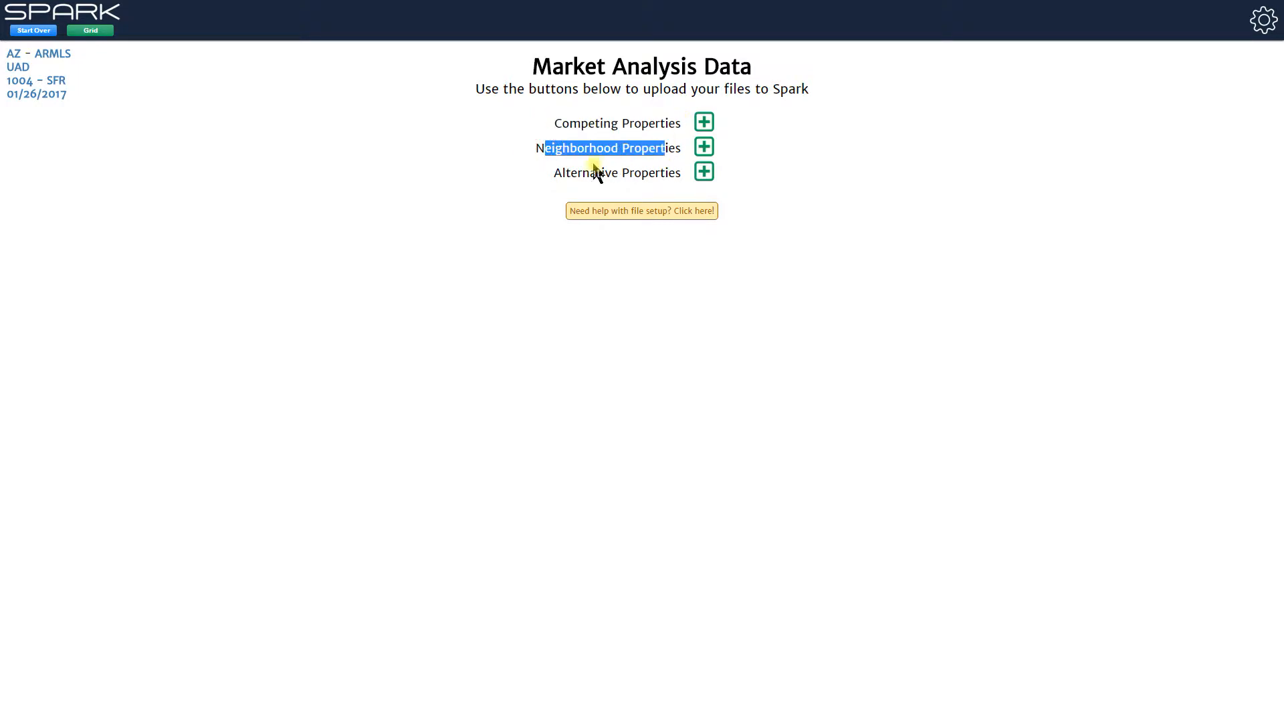
left_click_drag(554, 173, 683, 174)
left_click(227, 171)
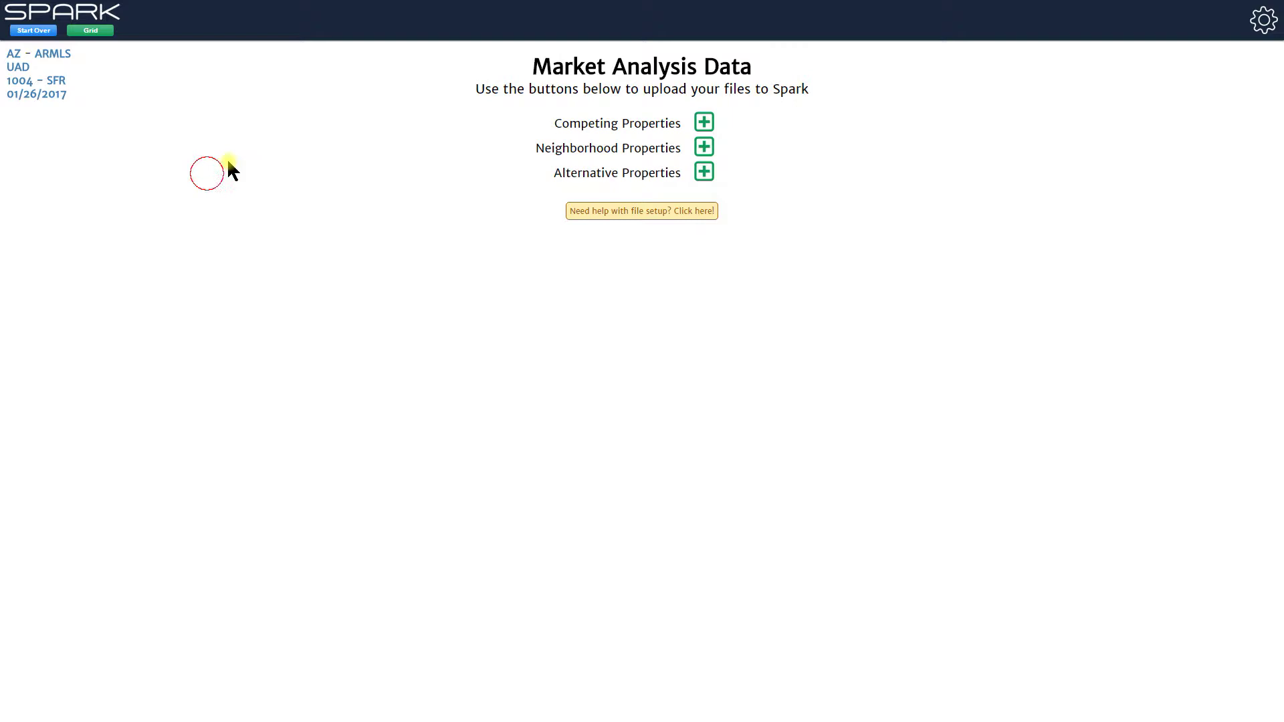
Set the report's primary form to 1073 - Condo in Report Information.
left_click(34, 82)
left_click(661, 149)
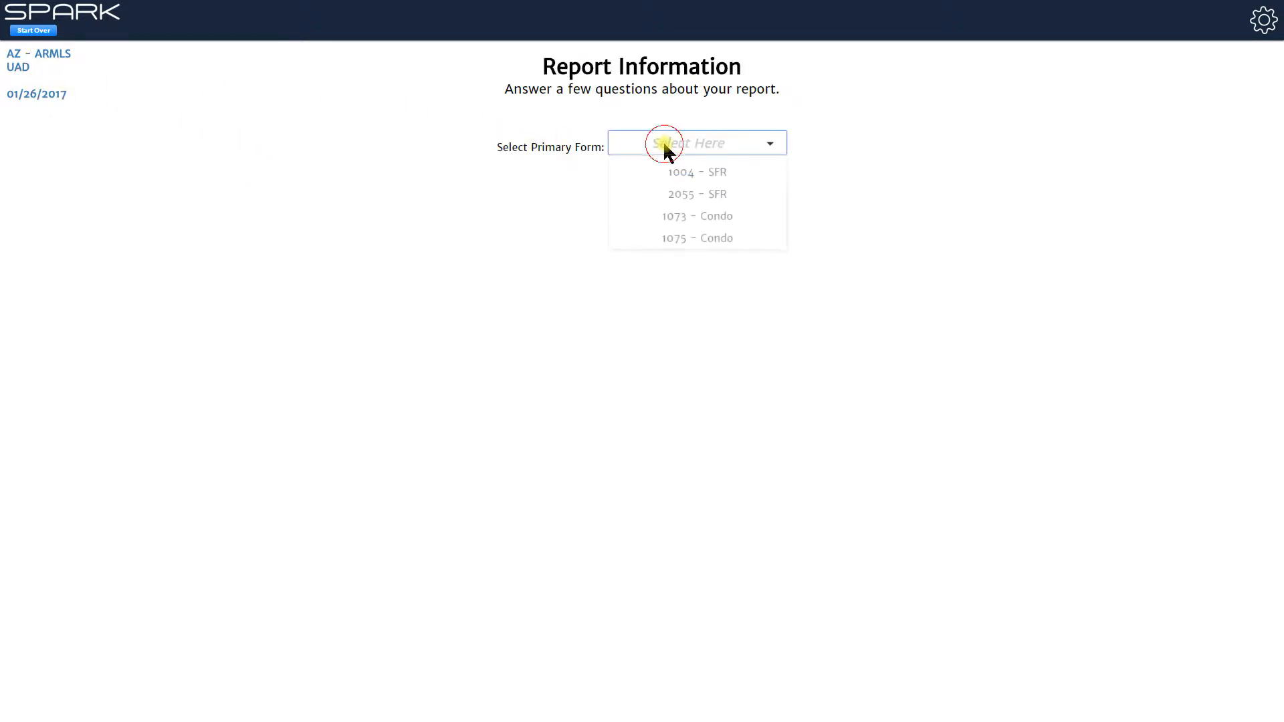
left_click(690, 218)
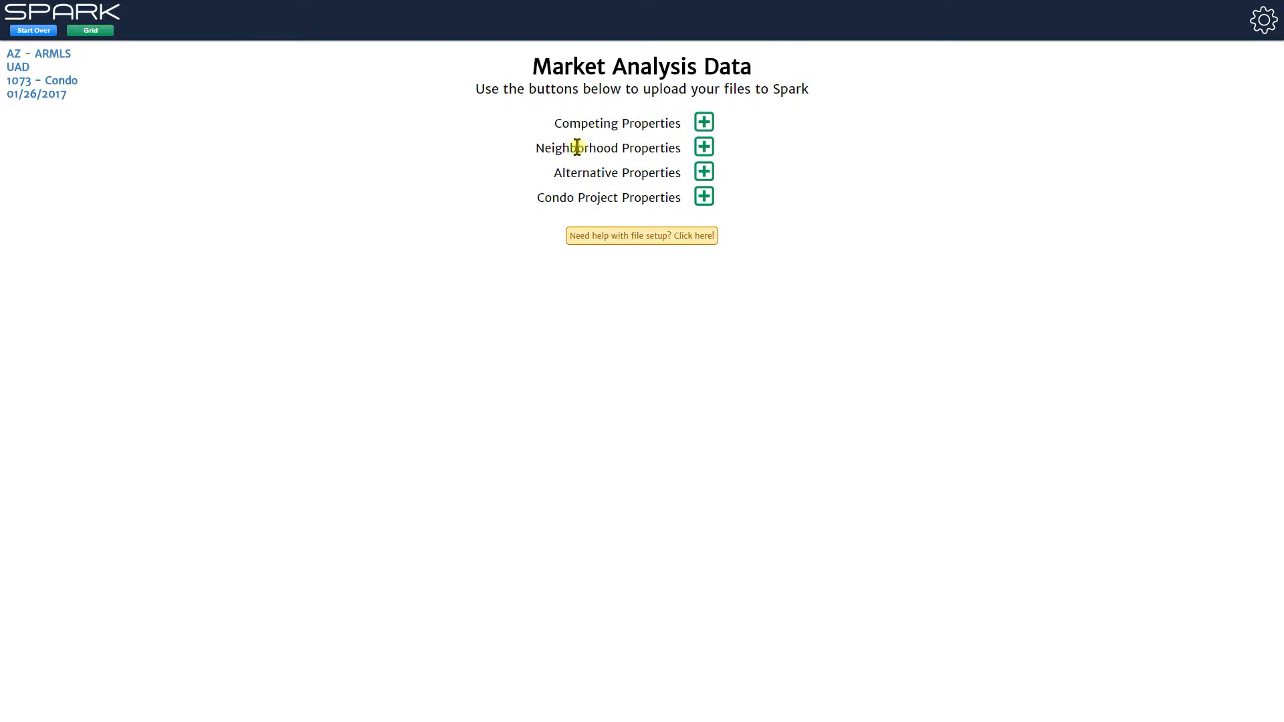
left_click_drag(568, 147, 643, 147)
left_click(608, 150)
left_click(100, 32)
left_click_drag(553, 172, 686, 173)
left_click(623, 174)
left_click(643, 173)
left_click_drag(556, 172, 670, 173)
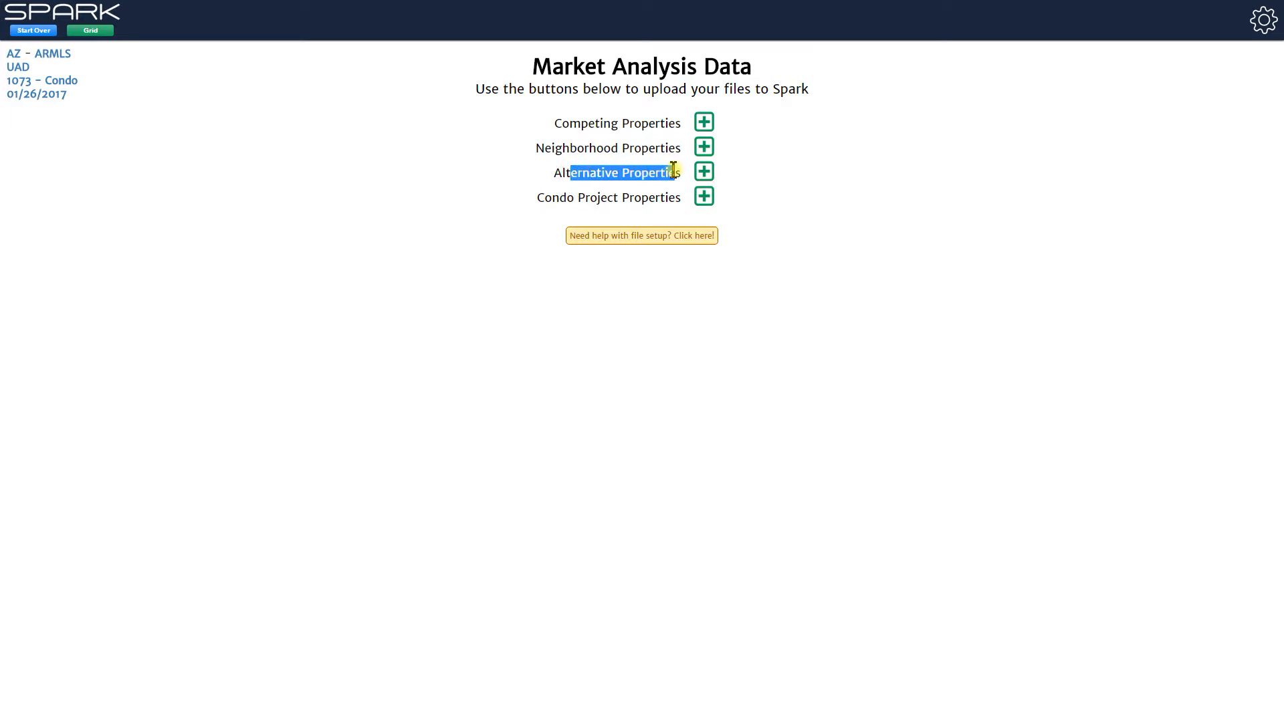
left_click(673, 171)
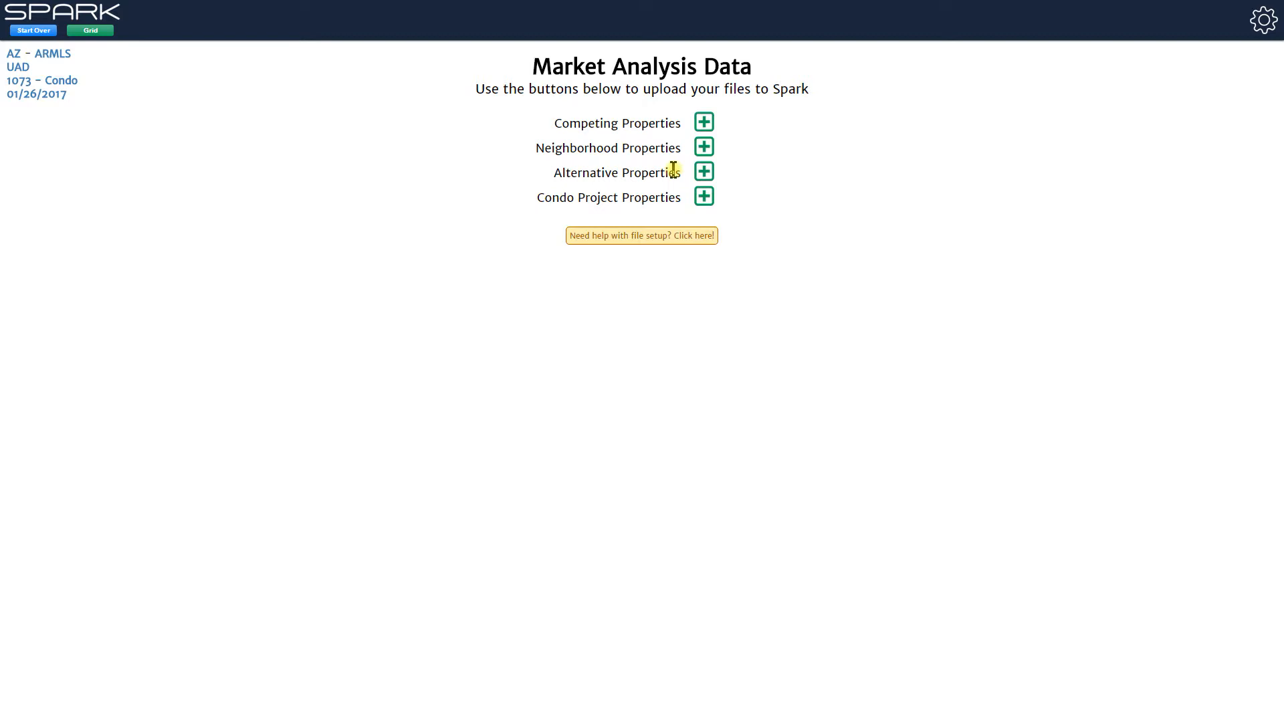
left_click_drag(553, 172, 673, 172)
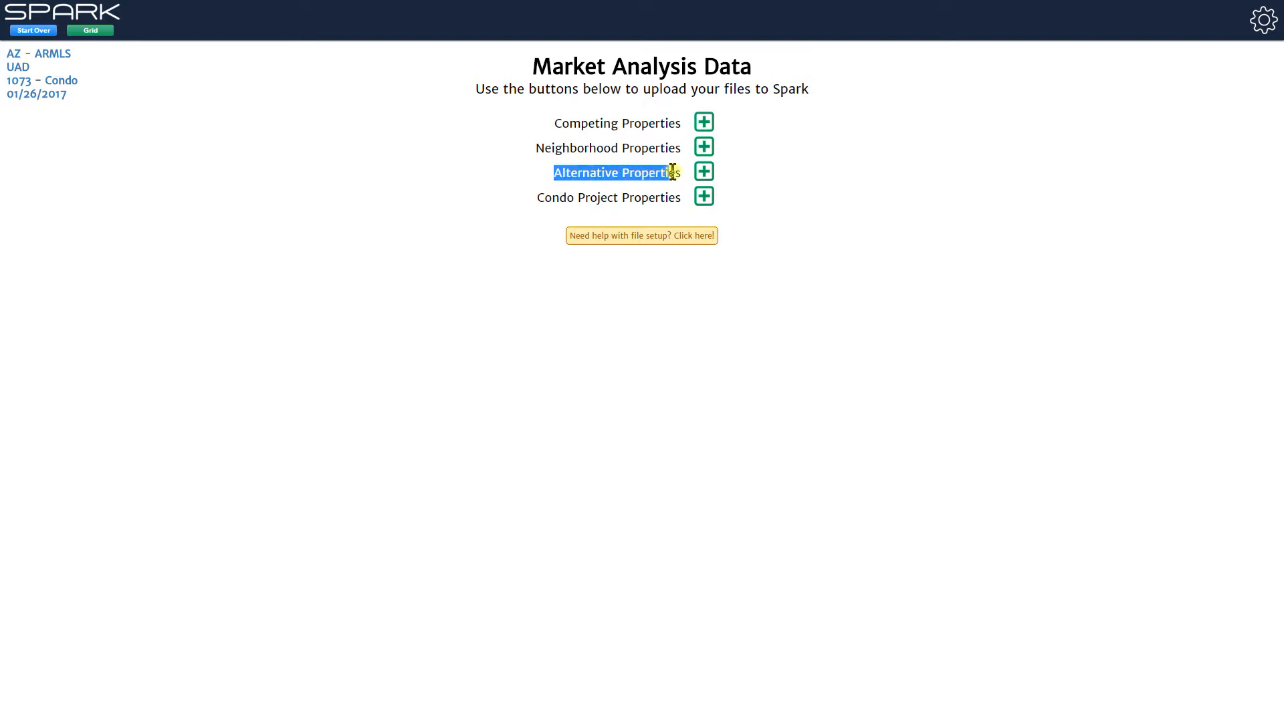
left_click_drag(554, 123, 686, 122)
left_click(667, 151)
left_click(660, 123)
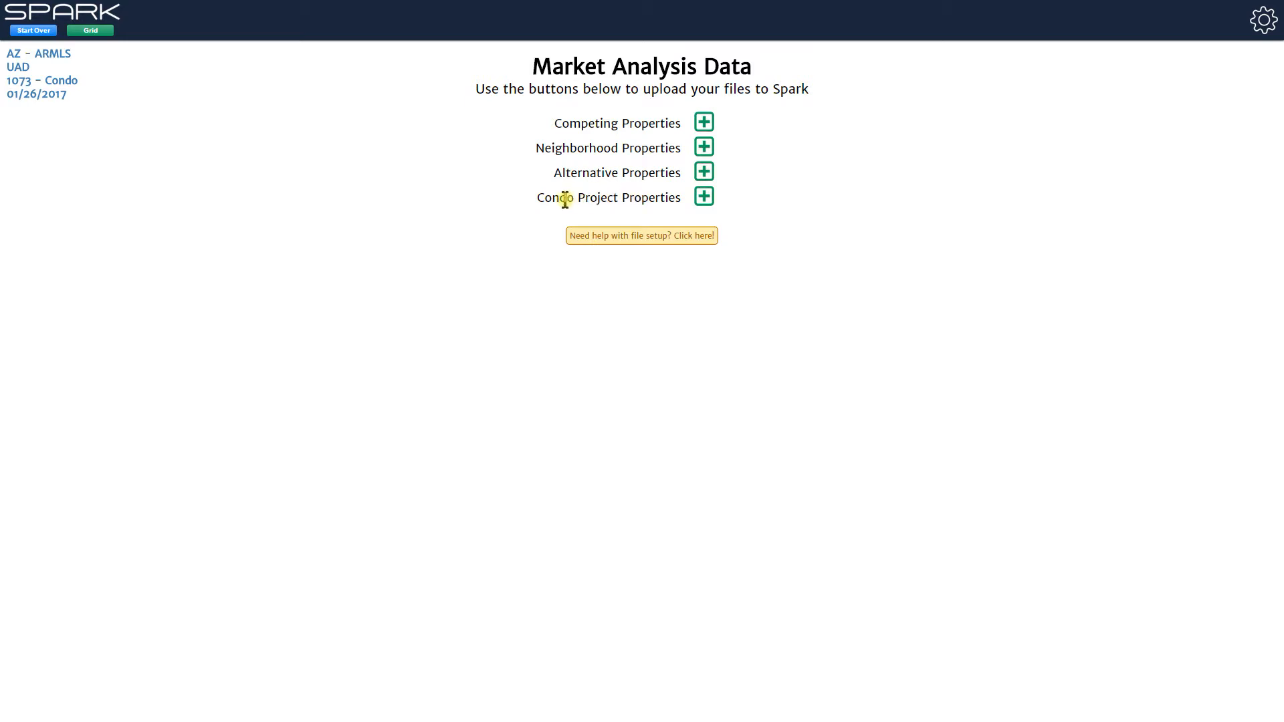
left_click_drag(536, 198, 671, 201)
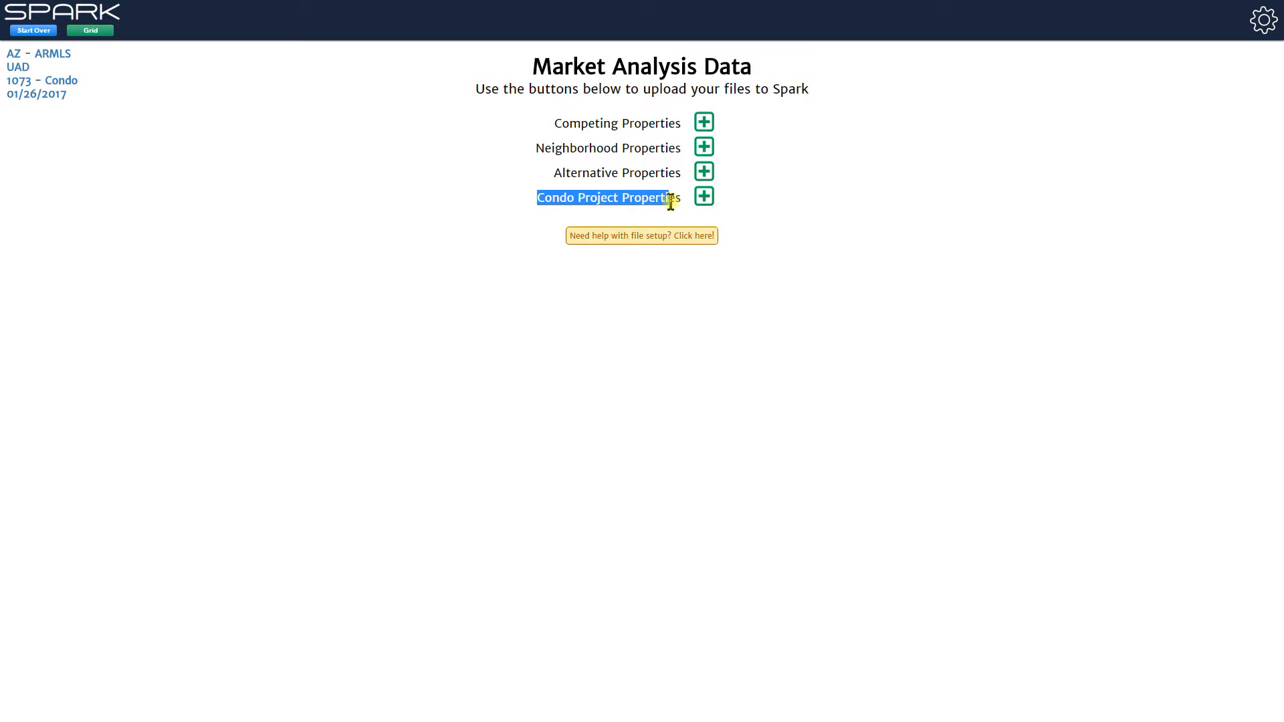
left_click(781, 289)
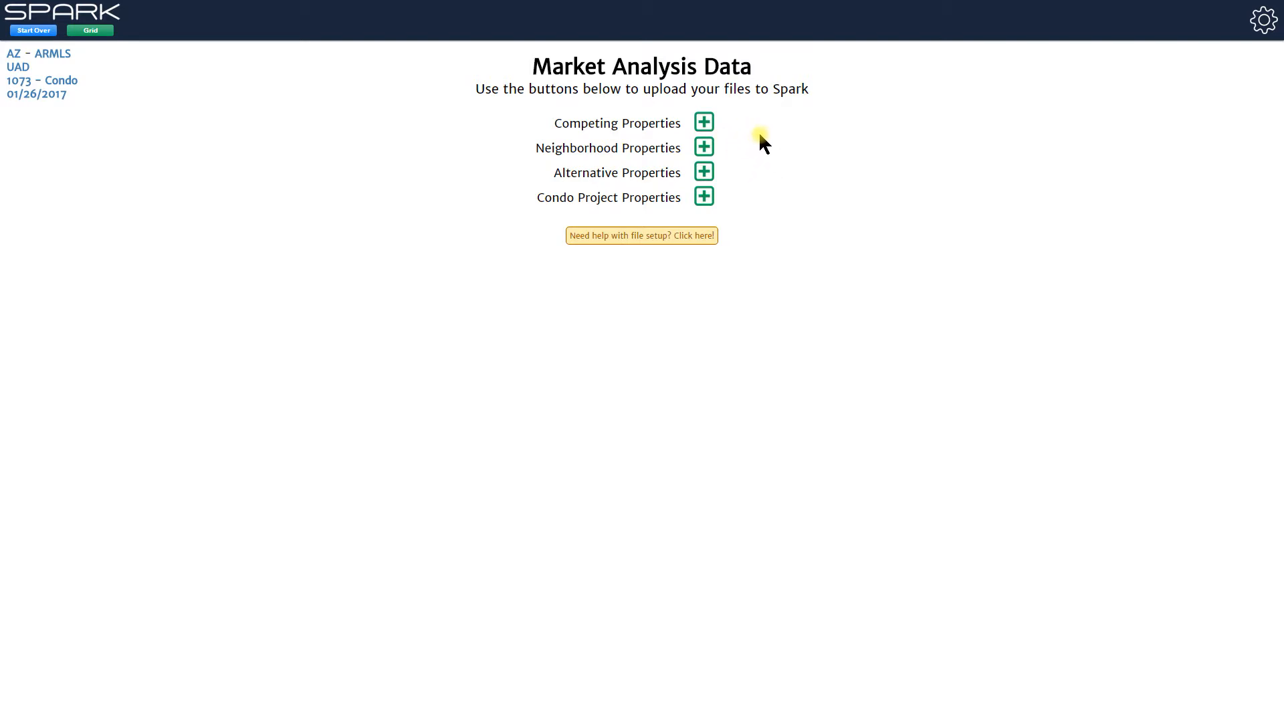
Upload 001_10YearCompetingSAMPLE.csv as Competing Properties, then bring up File Explorer.
left_click(707, 124)
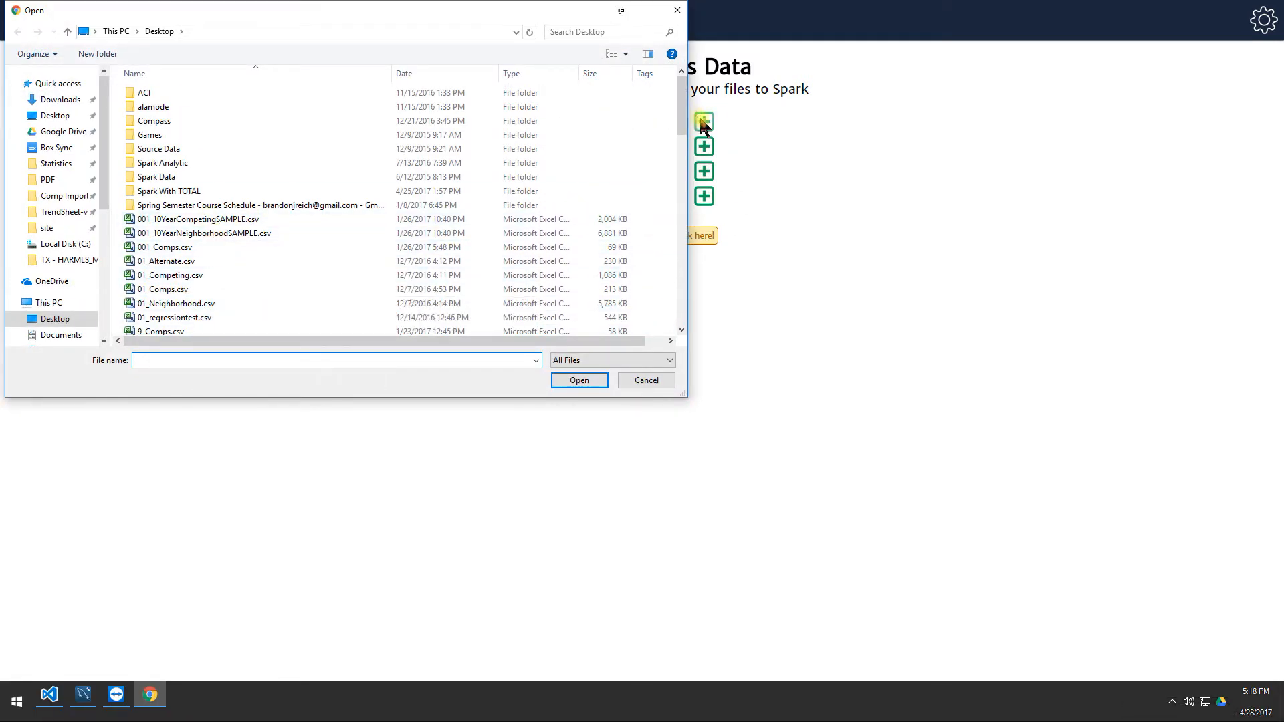
left_click(206, 219)
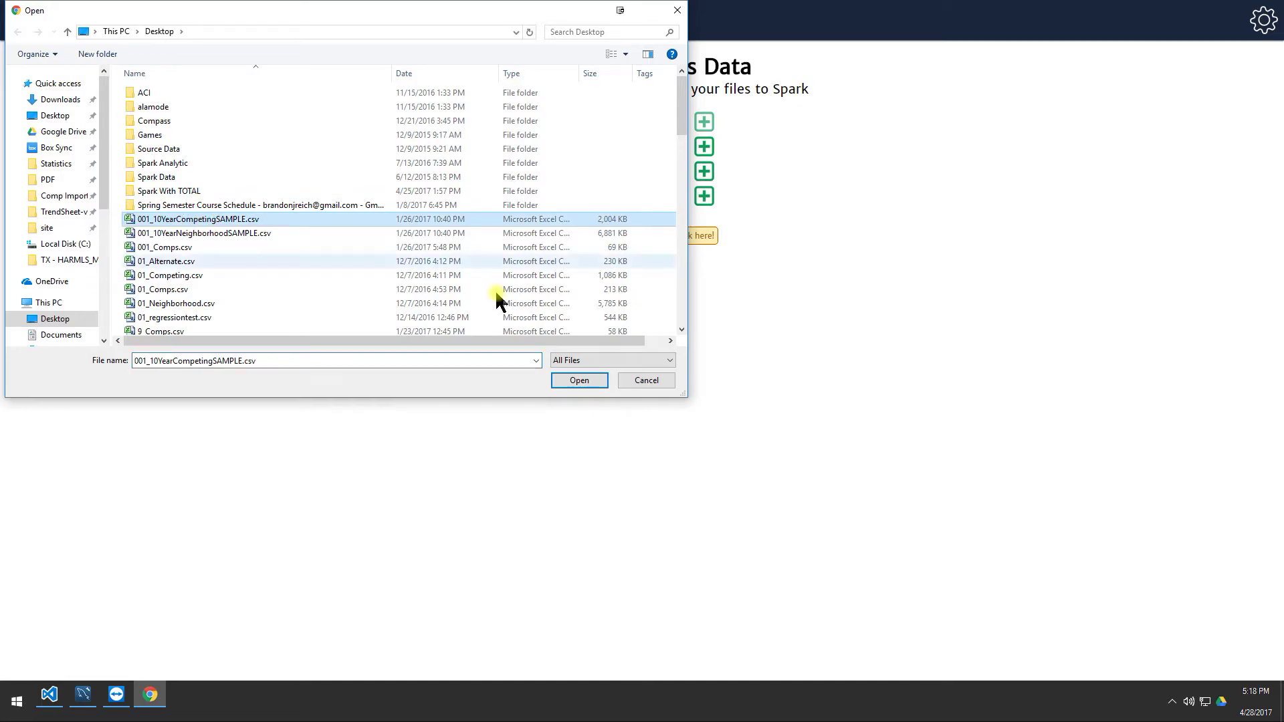
left_click(580, 381)
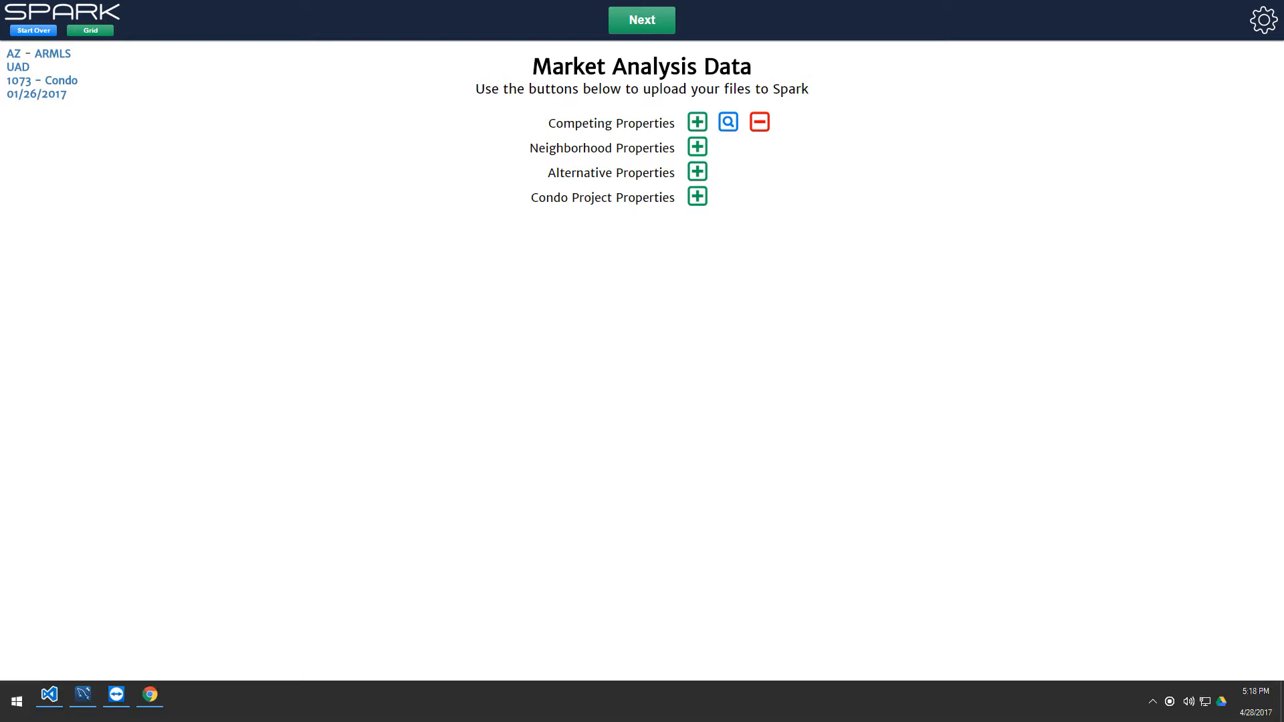
key("super+e")
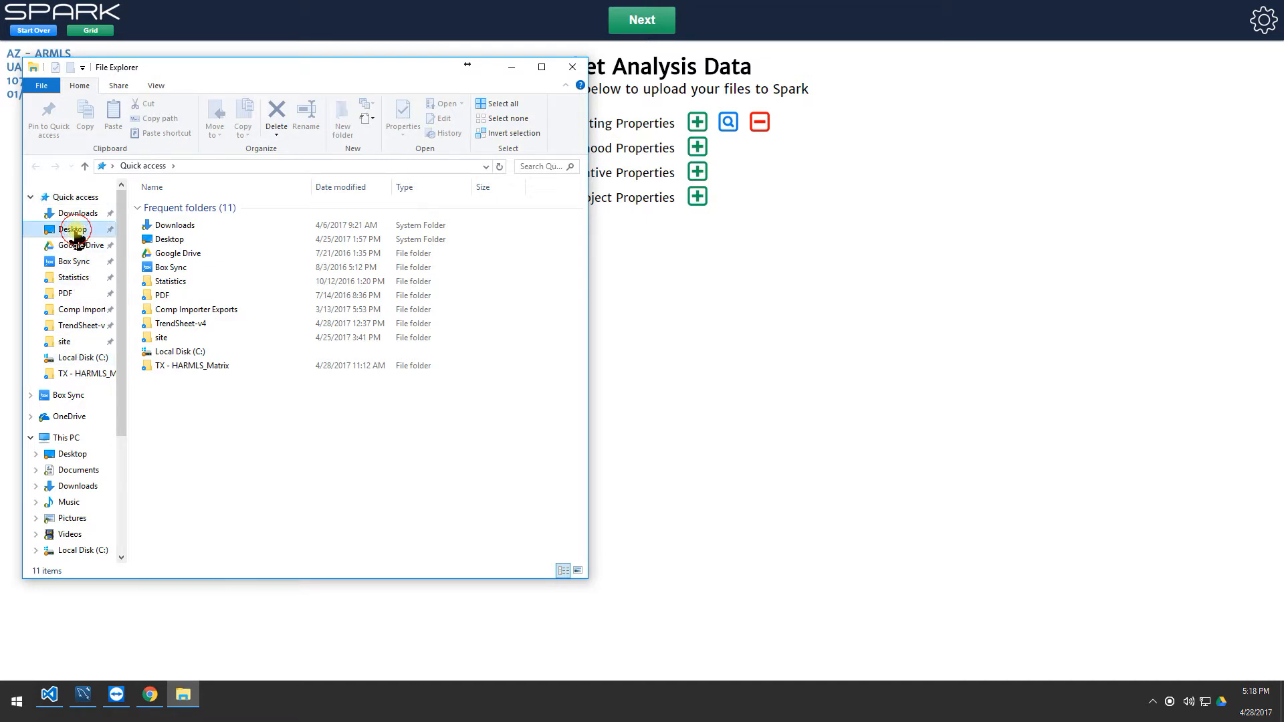
Go to the Desktop folder and select 001_10YearCompetingSAMPLE.csv plus the other CSV files.
left_click(72, 230)
left_click_drag(379, 70, 356, 47)
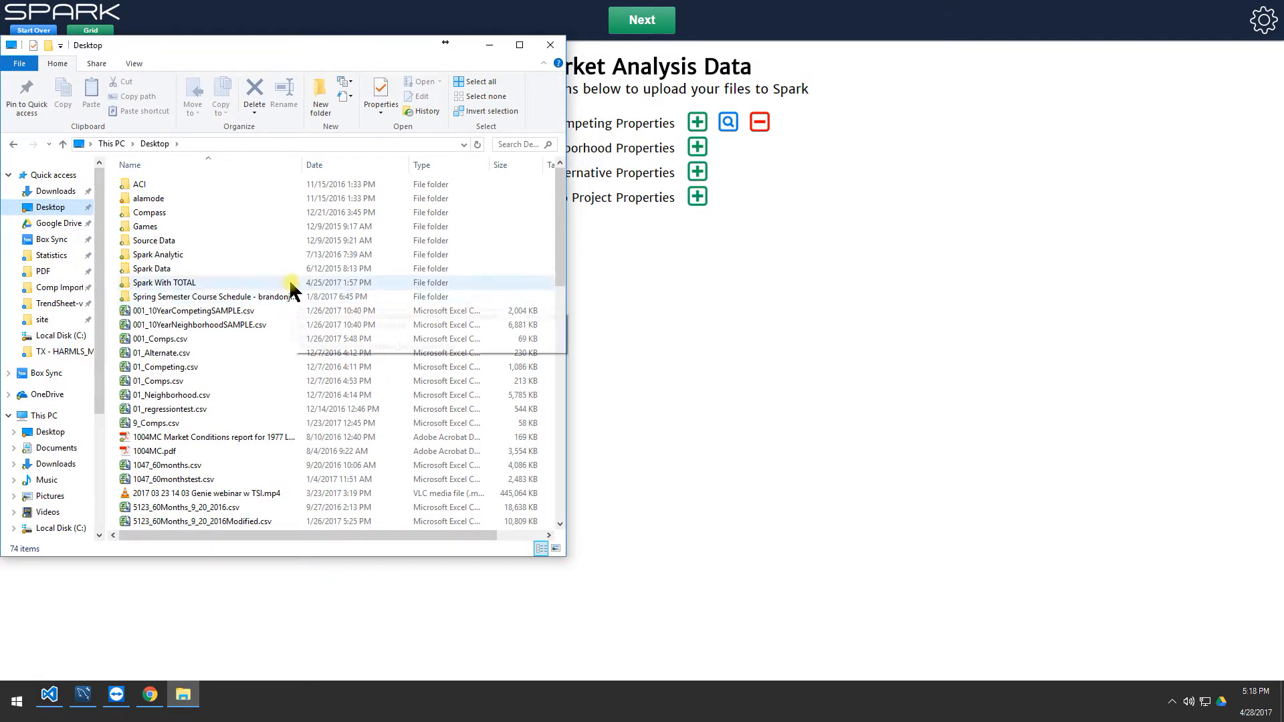
left_click(194, 311)
left_click(160, 339, "ctrl")
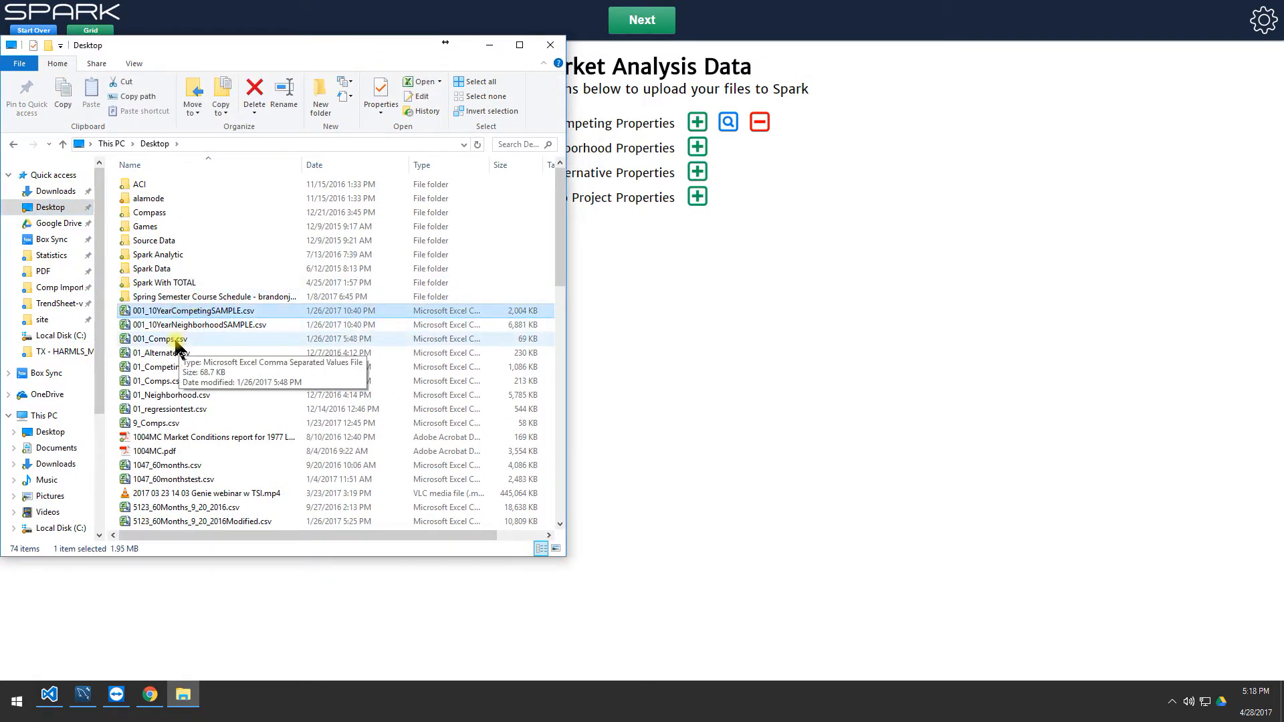
left_click(165, 367, "ctrl")
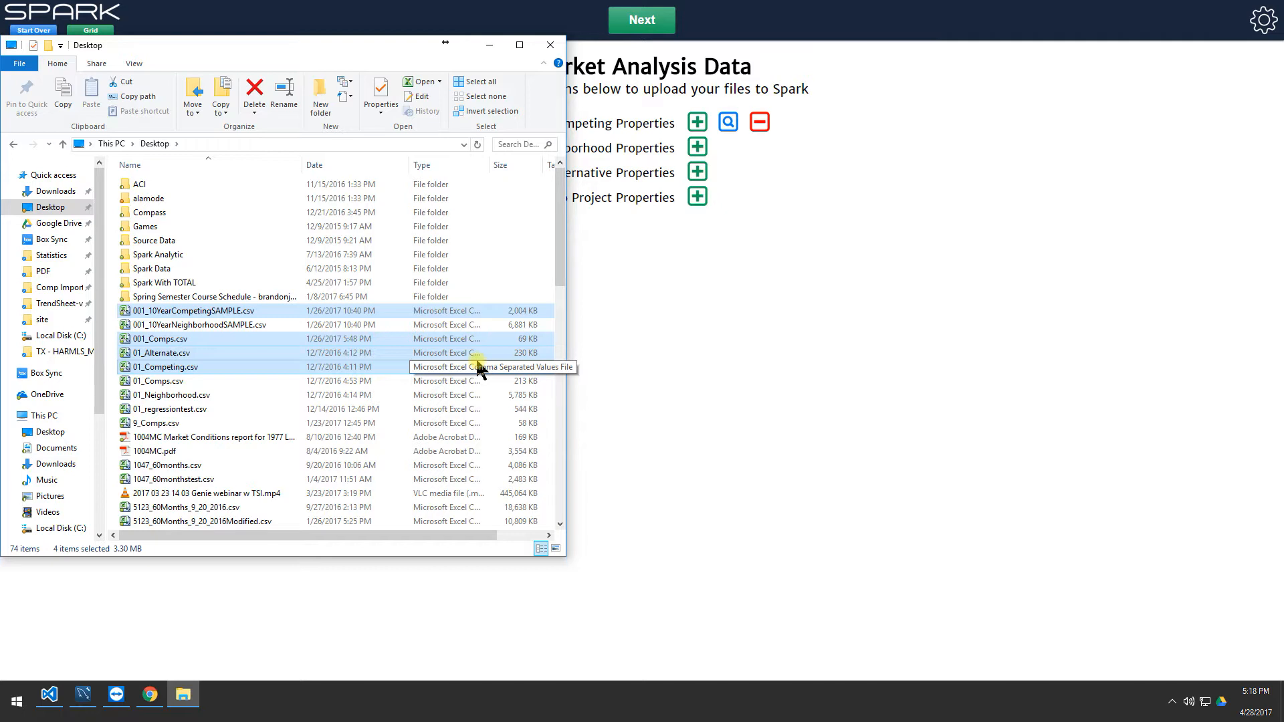
Reselect the five CSV files and drag them onto the Neighborhood Properties upload.
left_click(275, 341)
left_click(269, 370)
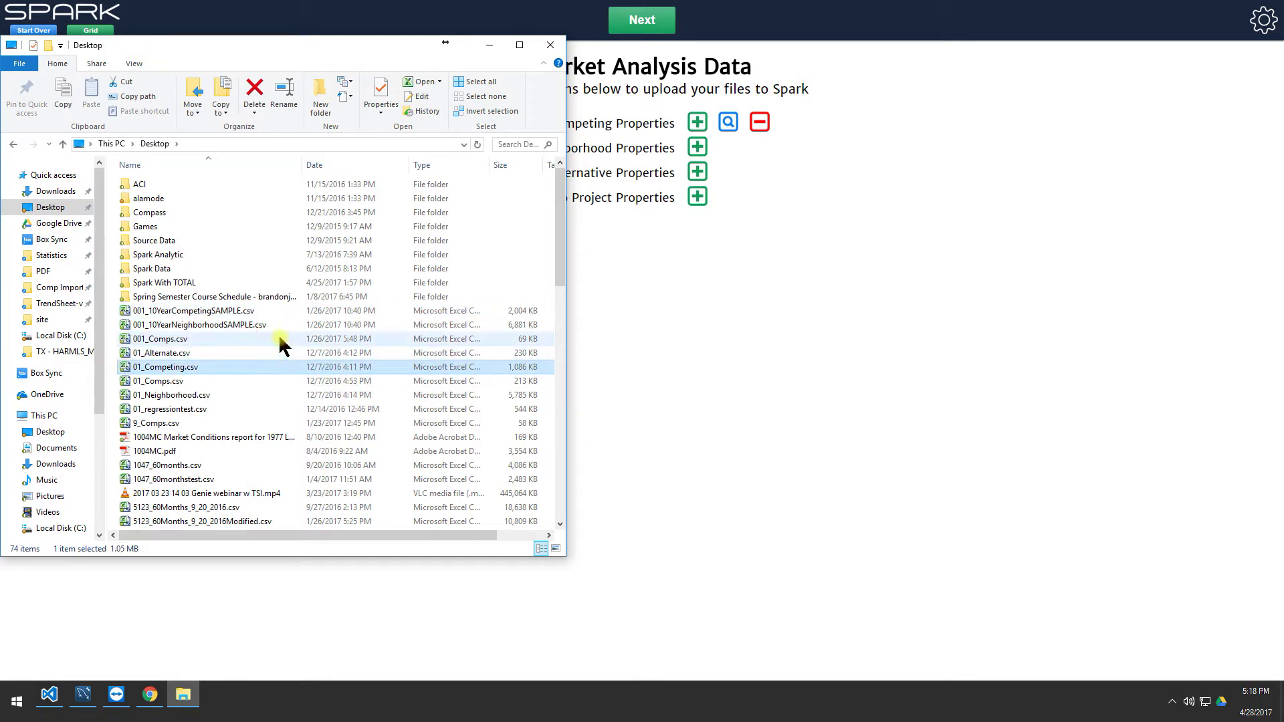
left_click(214, 311)
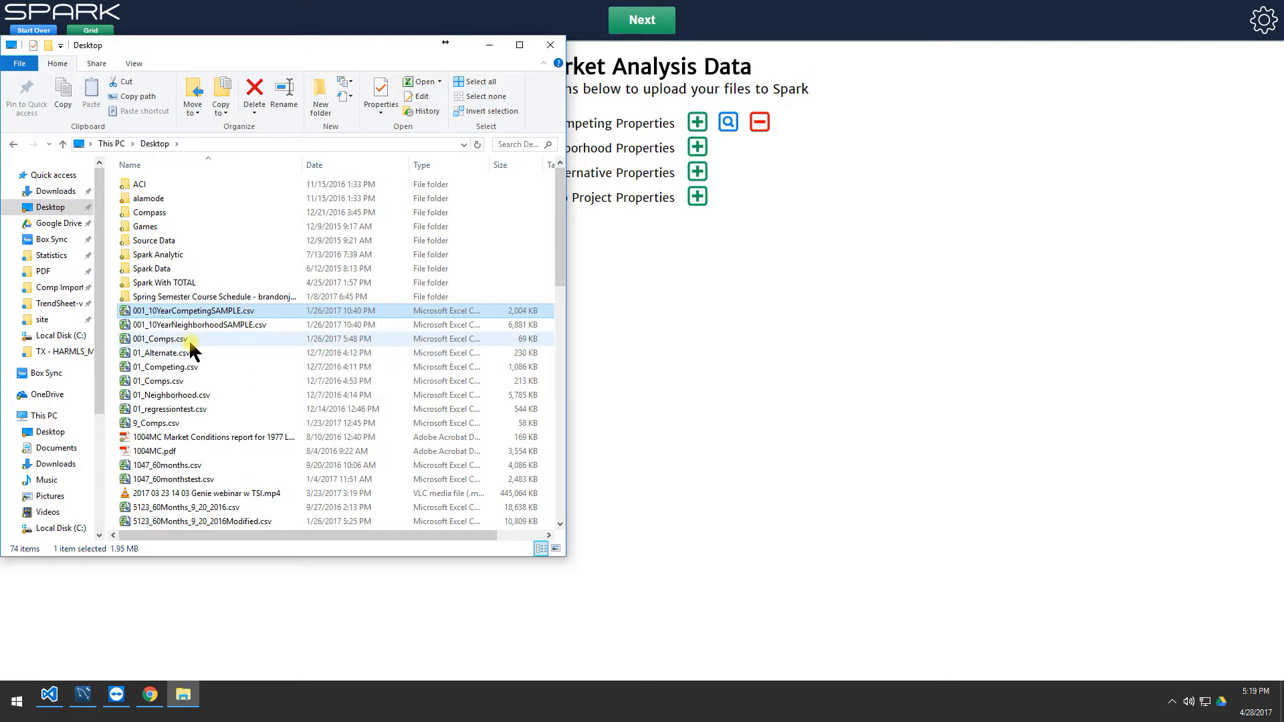
left_click(161, 340, "ctrl")
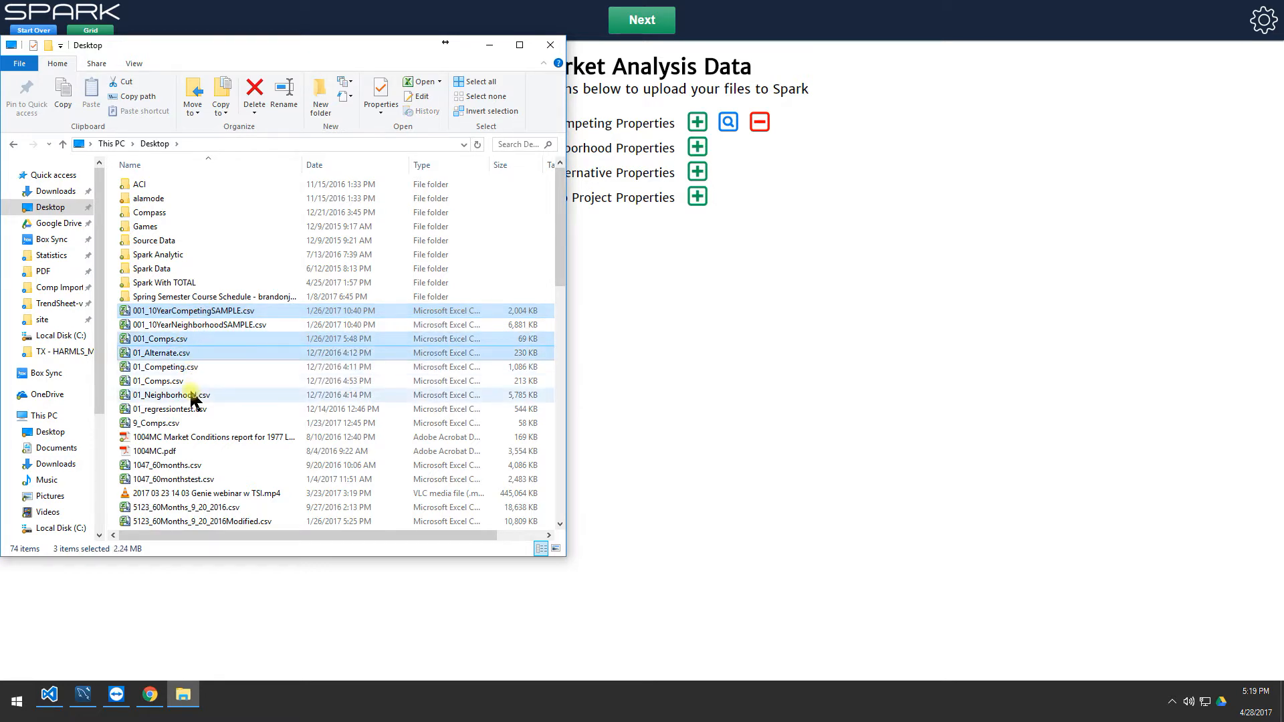
left_click(165, 367, "ctrl")
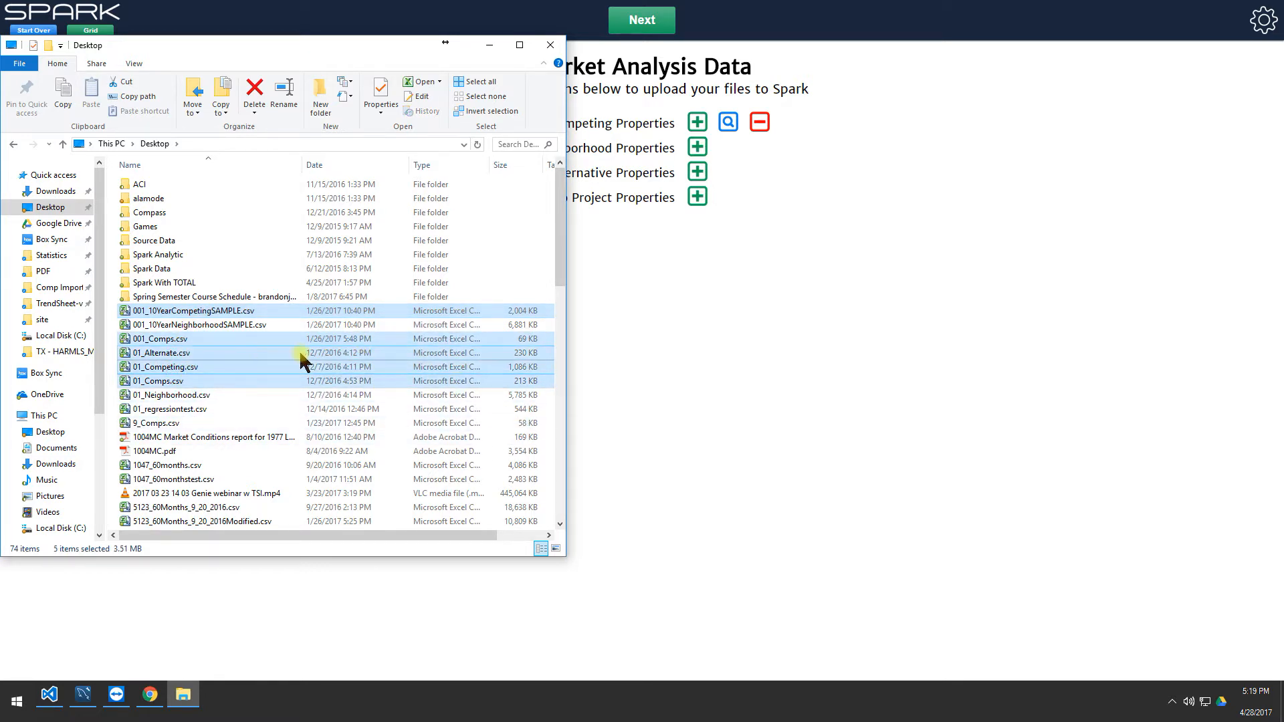
mouse_move(201, 366)
left_mouse_down()
mouse_move(683, 202)
mouse_move(702, 151)
left_mouse_up()
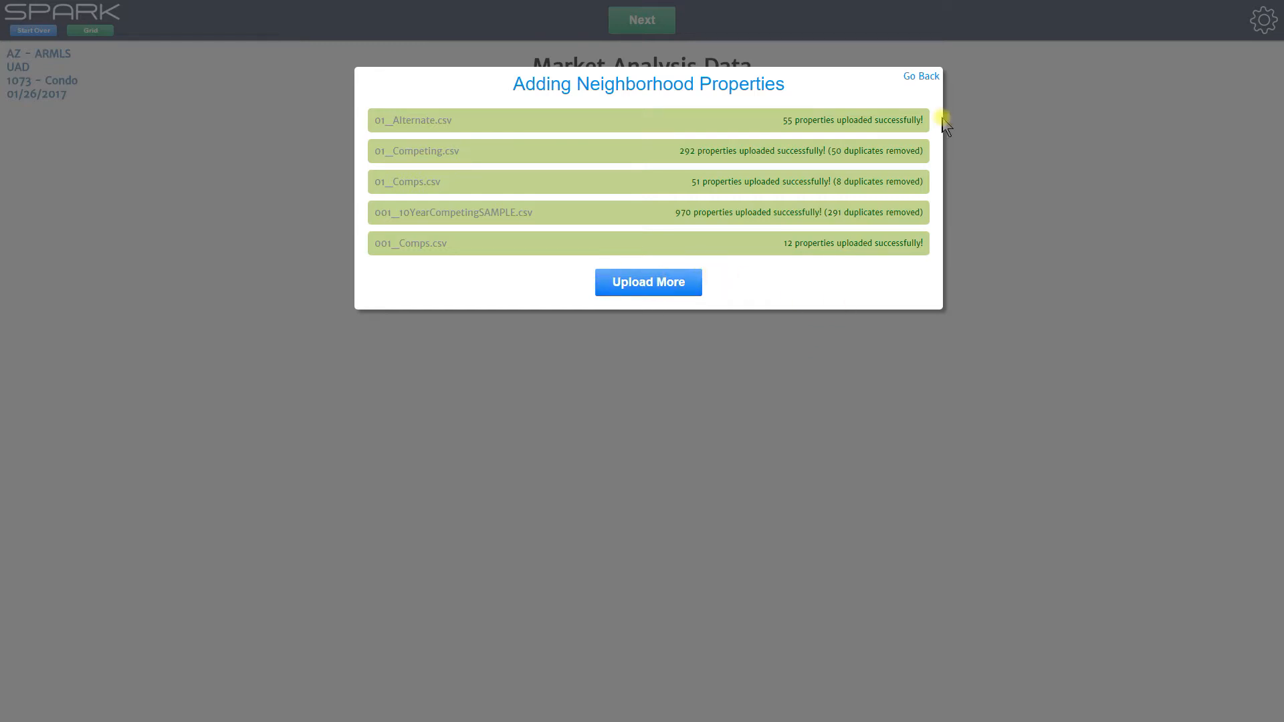
Dismiss the Adding Neighborhood Properties results after the five files upload successfully.
left_click(921, 77)
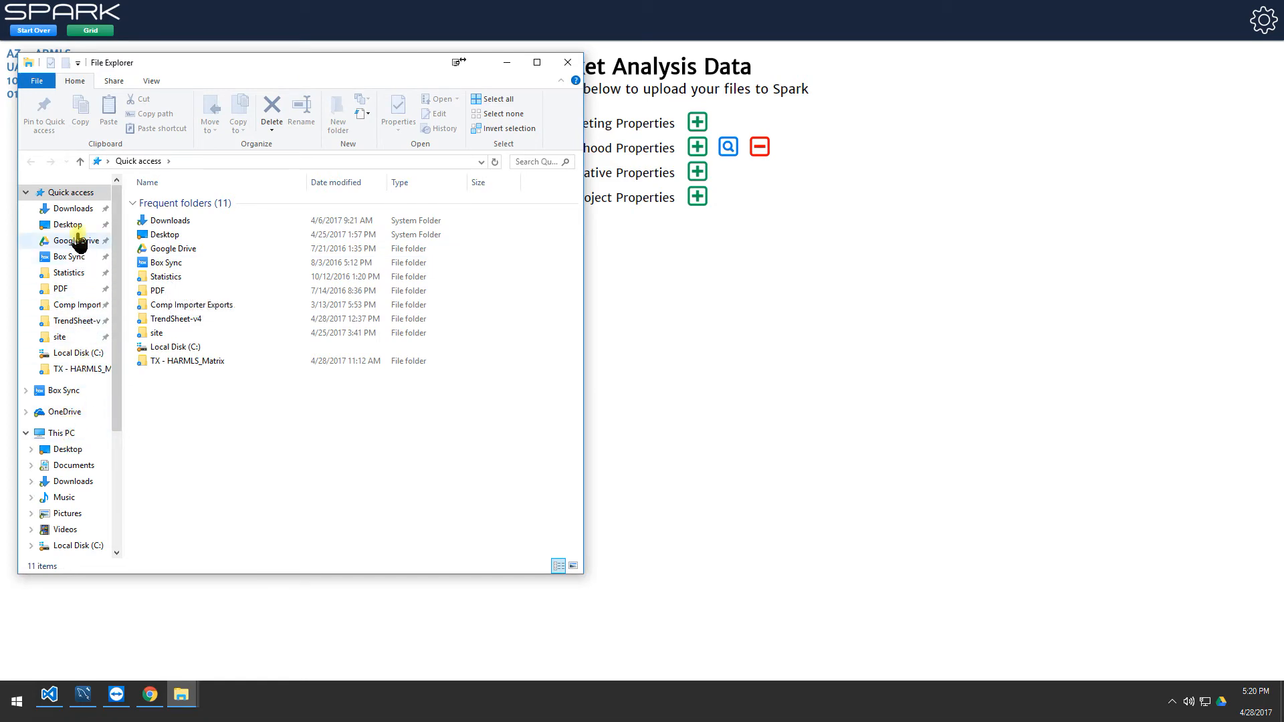
Switch File Explorer to the Desktop folder.
left_click(68, 225)
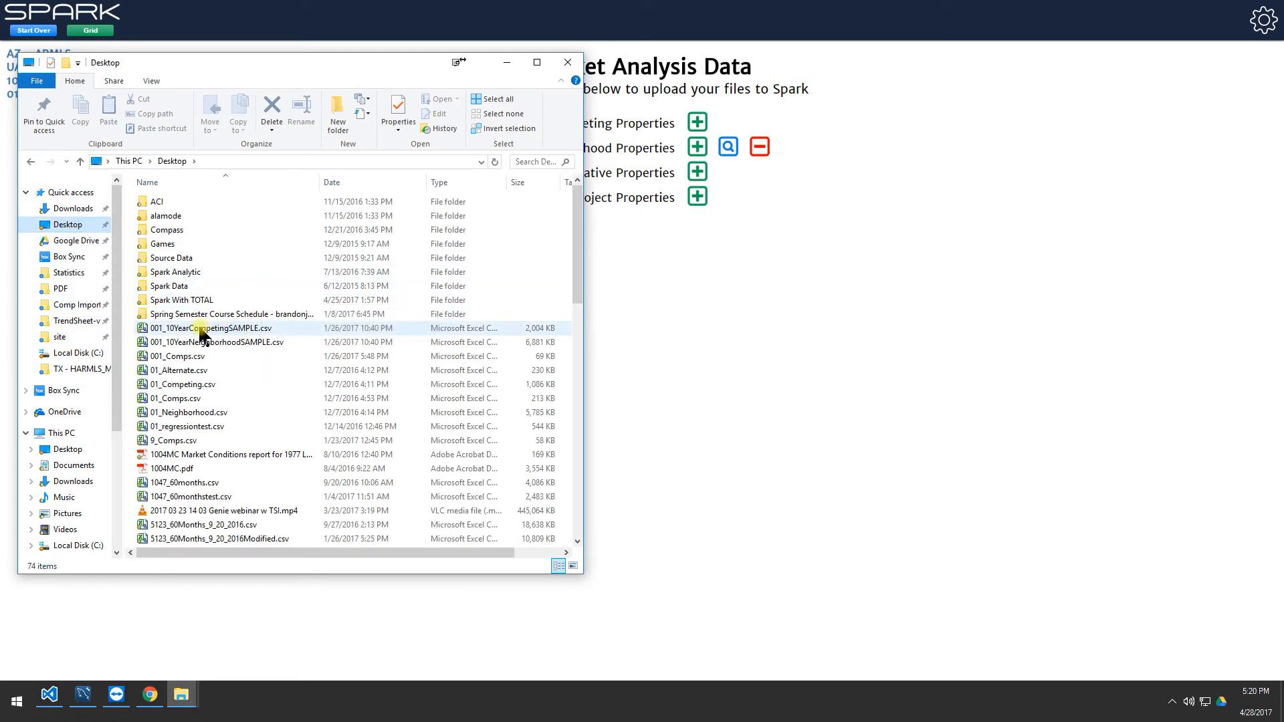
Drag a Desktop CSV file onto Spark's Competing Properties upload.
mouse_move(206, 328)
left_mouse_down()
mouse_move(590, 296)
mouse_move(696, 122)
left_mouse_up()
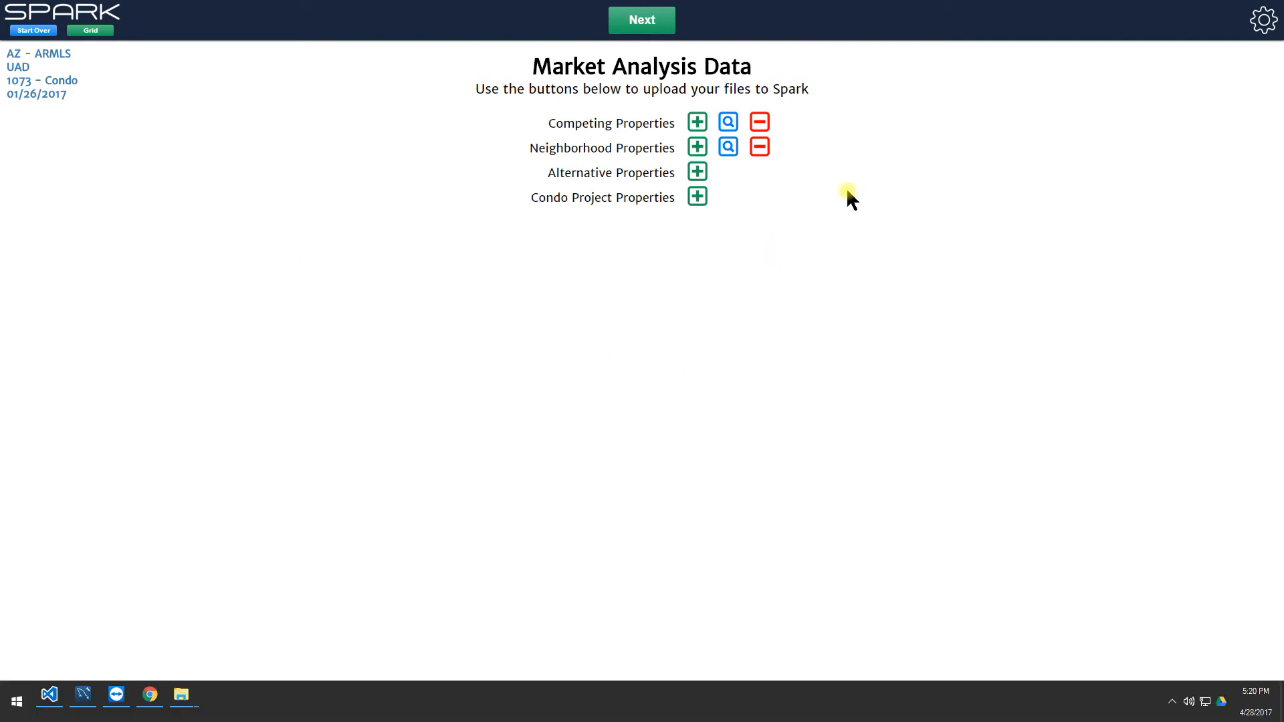
Upload the CSV files including 01_Alternate.csv as Alternative Properties and dismiss the summary.
left_click(698, 172)
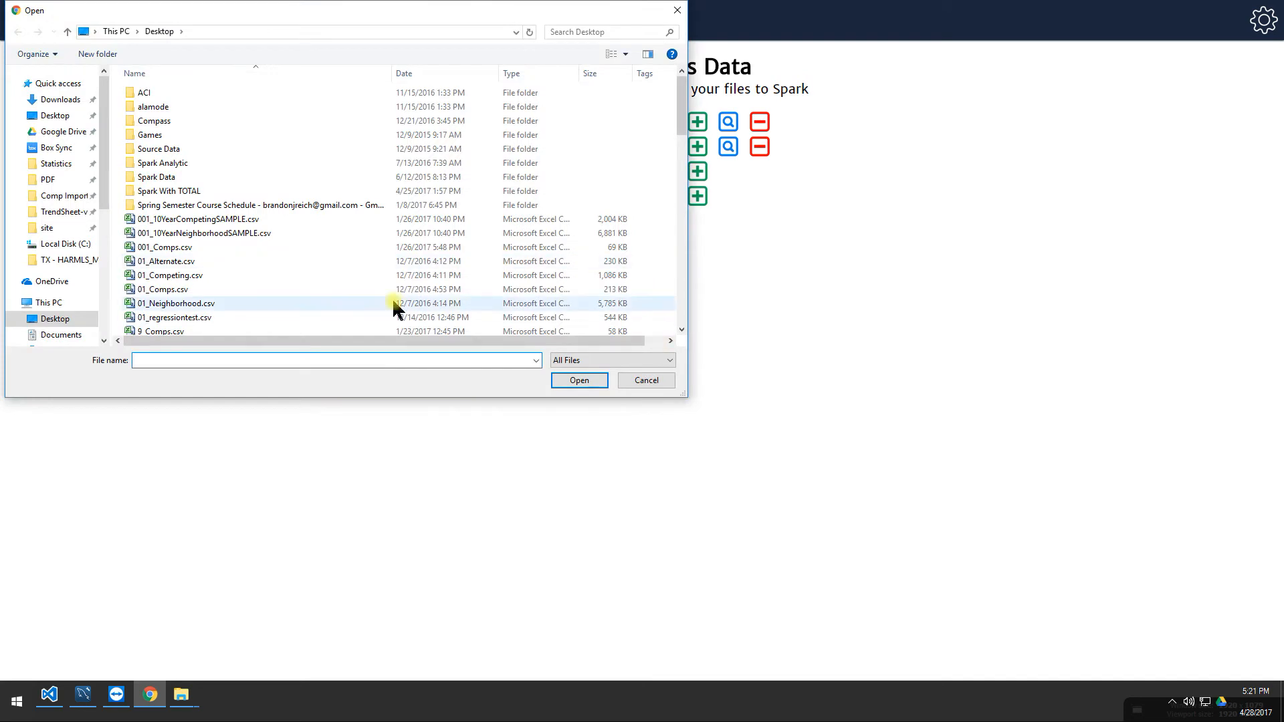
left_click(200, 219)
left_click(161, 248, "ctrl")
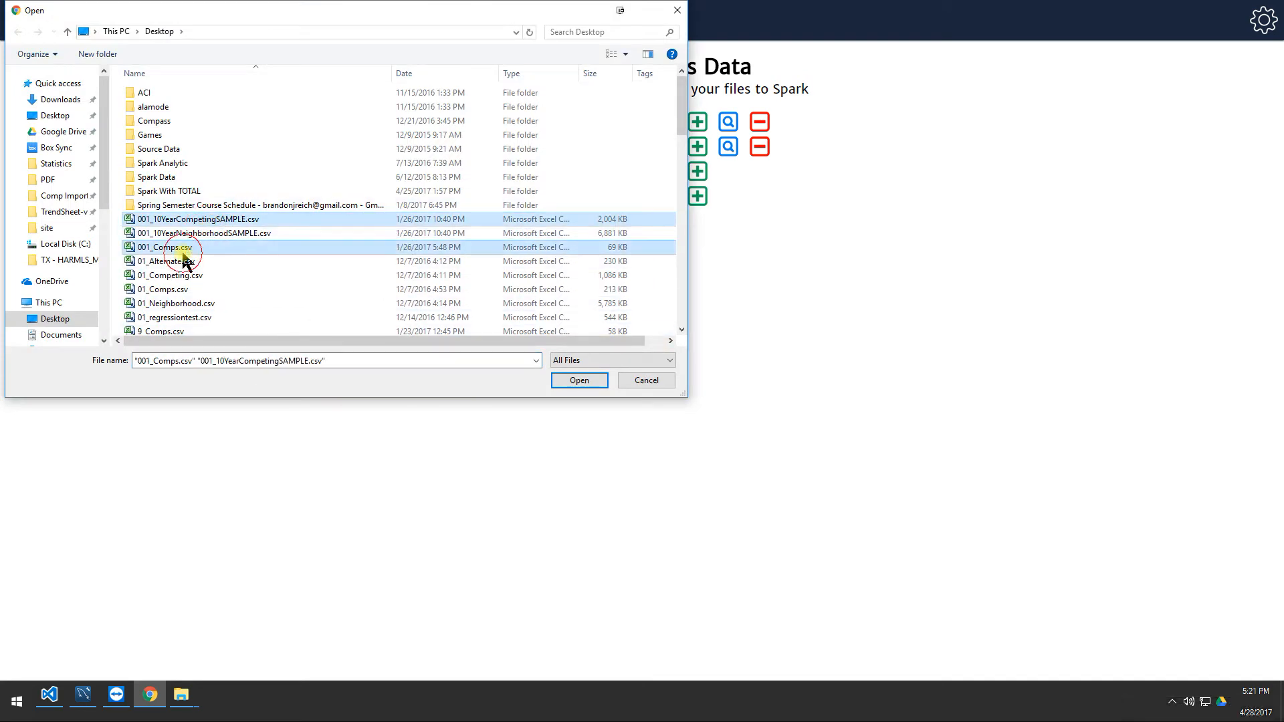
left_click(166, 275, "ctrl")
left_click(161, 261, "ctrl")
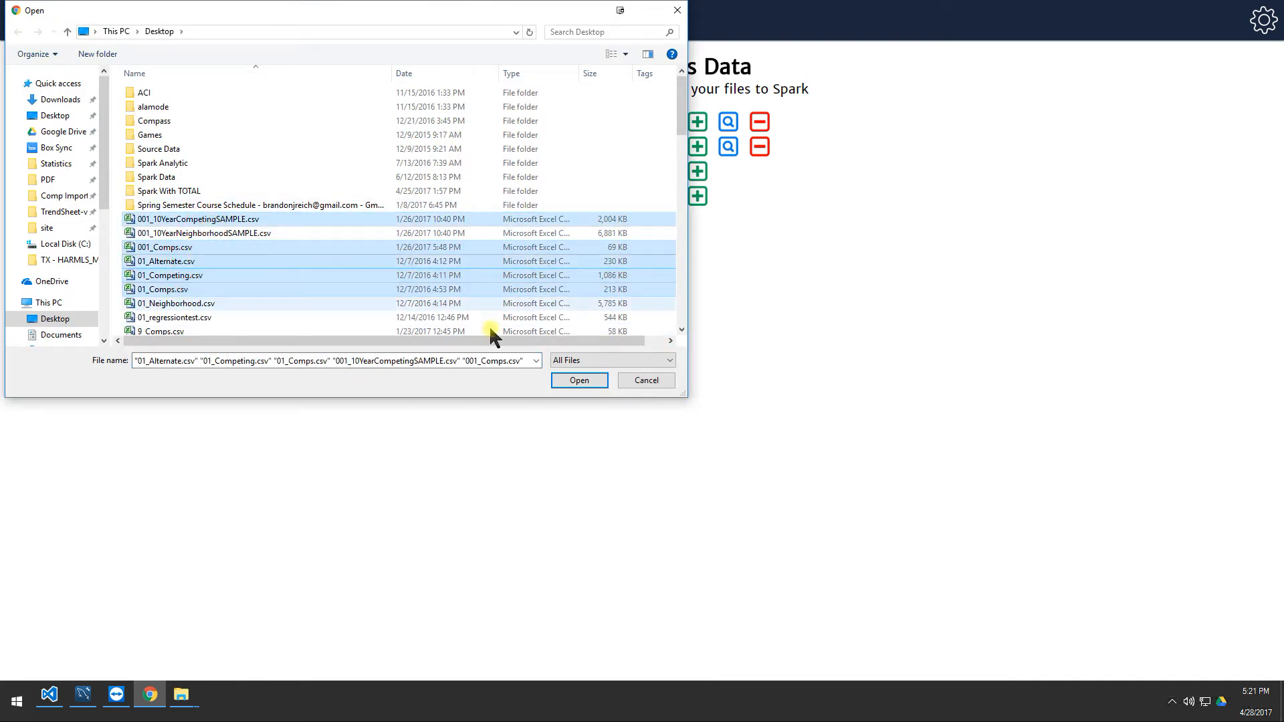
left_click(579, 379)
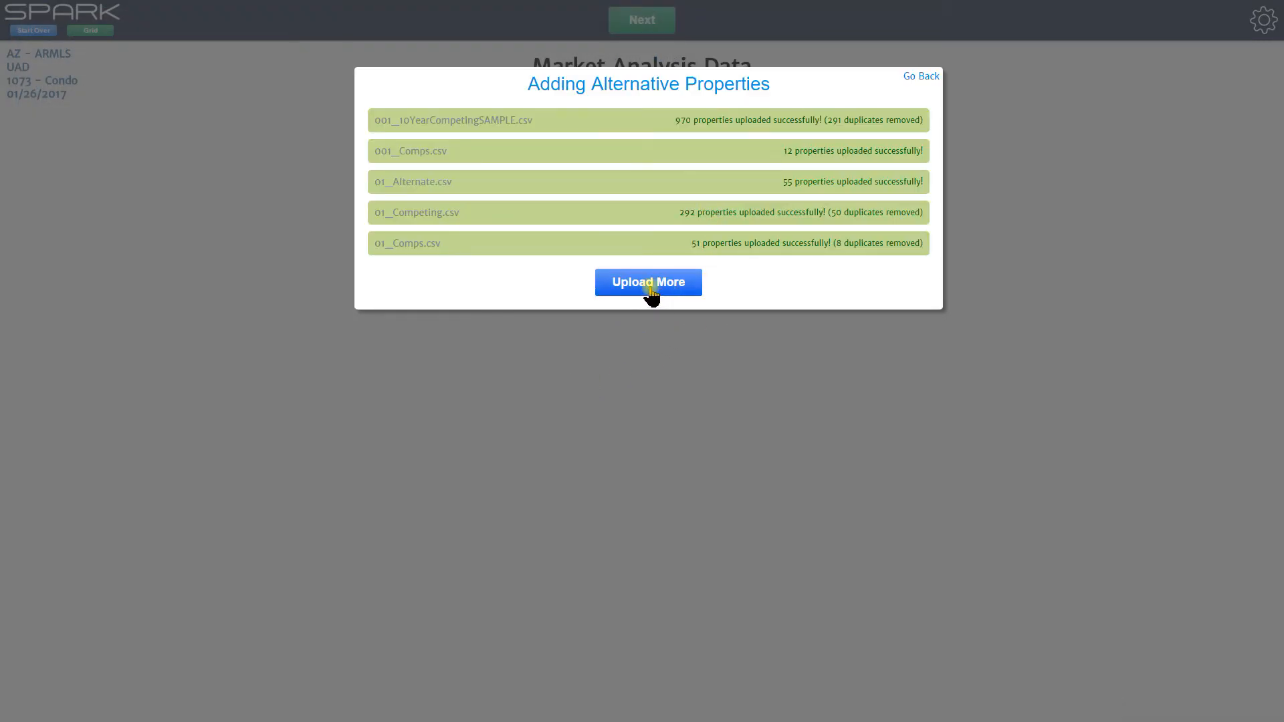
left_click(921, 77)
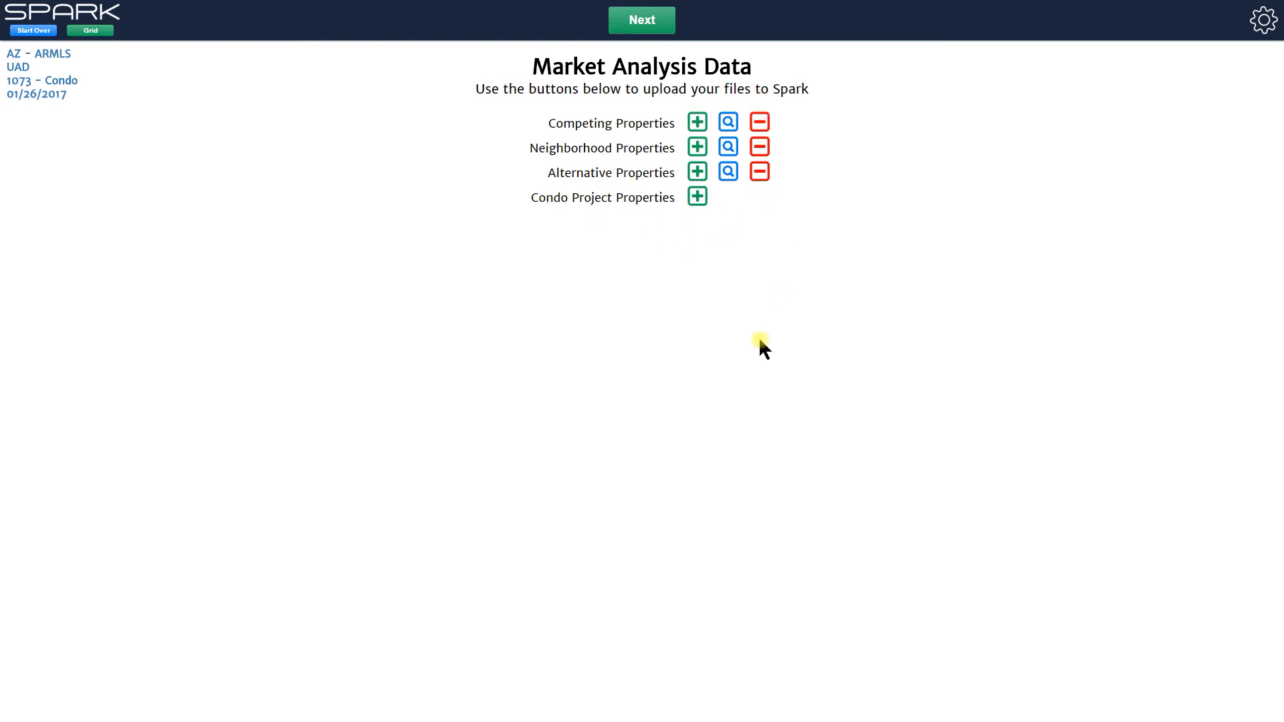
View the loaded Competing Properties data grid.
left_click(730, 123)
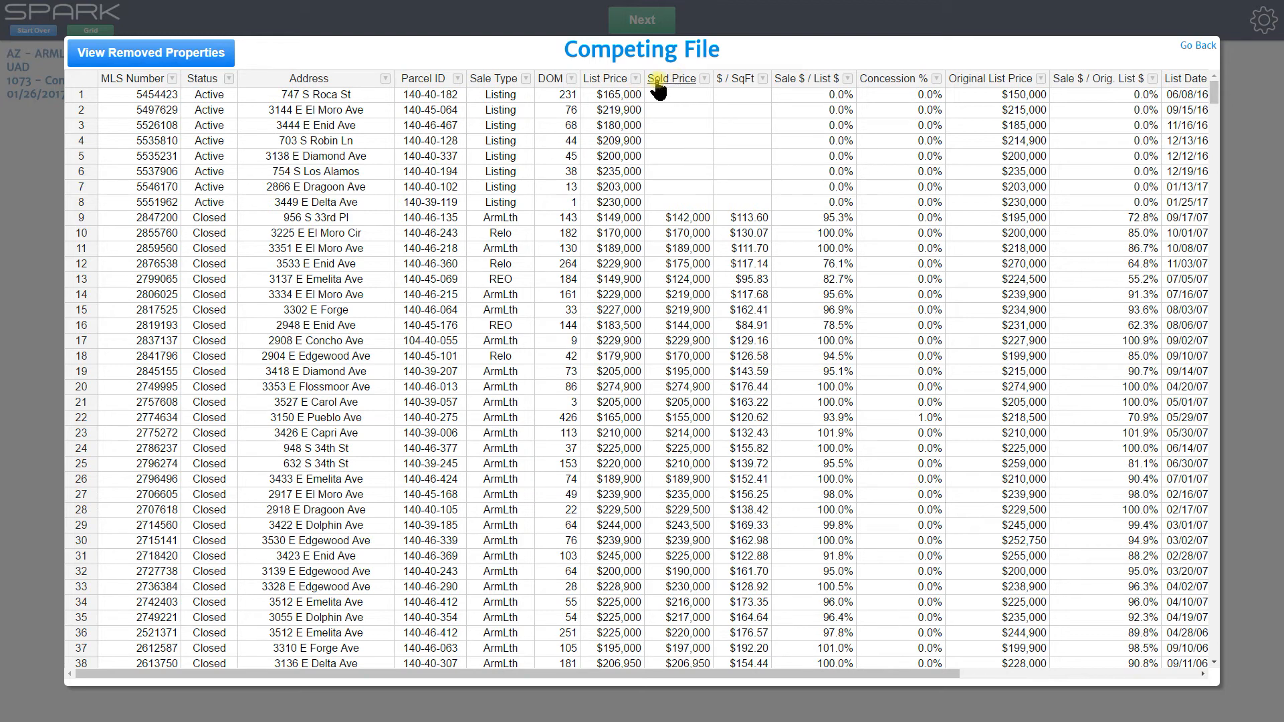
Sort the Competing File grid by $ / SqFt both ways and inspect Sale $ / List $ values.
left_click(735, 78)
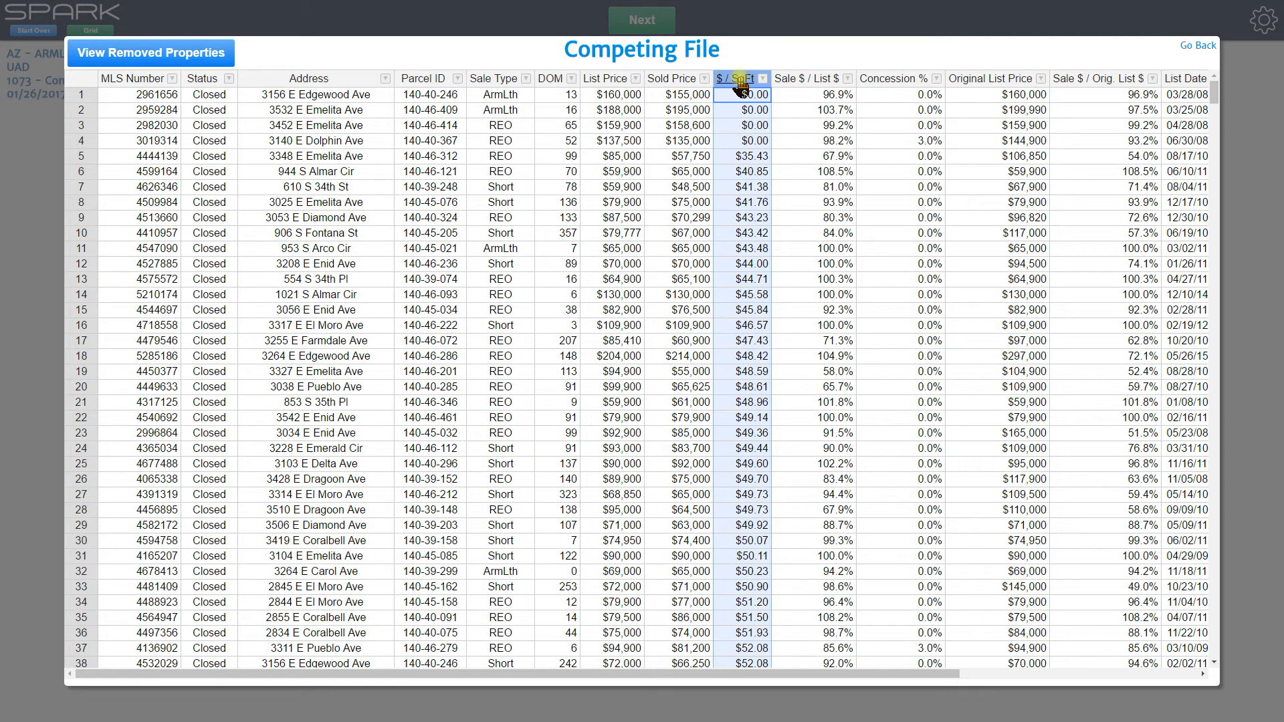
left_click(740, 78)
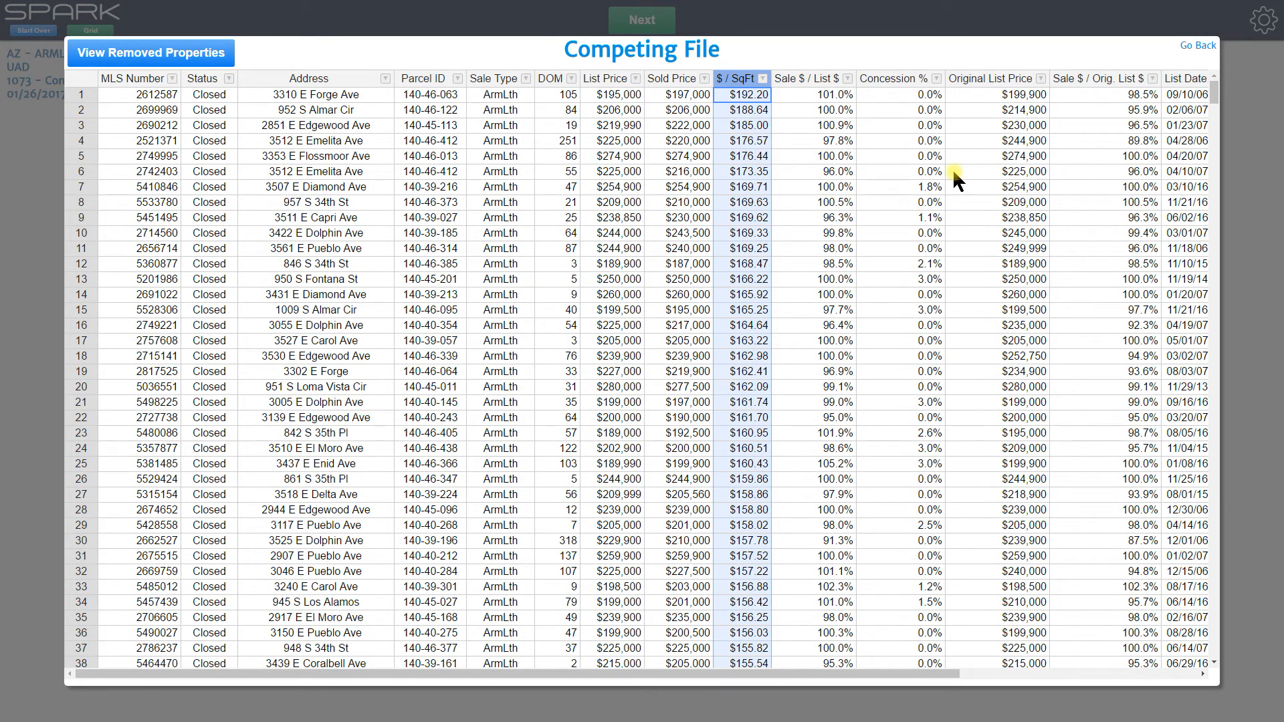
left_click(813, 95)
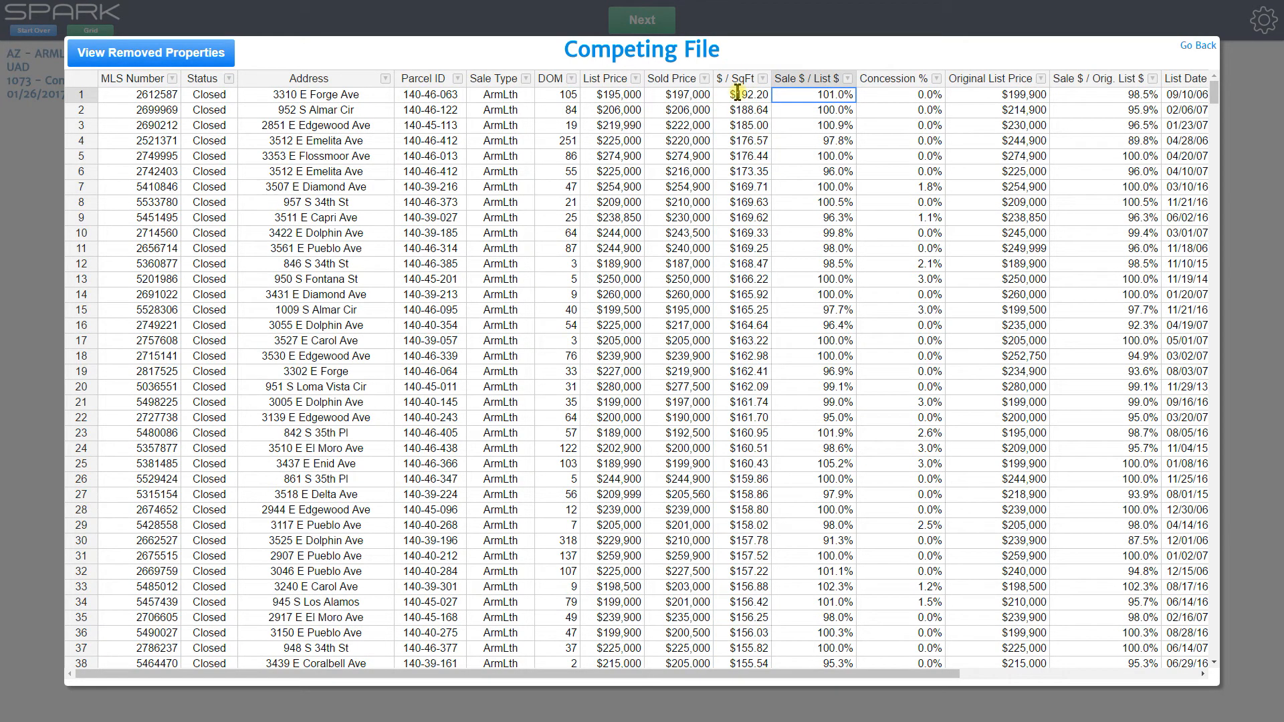
left_click(819, 171)
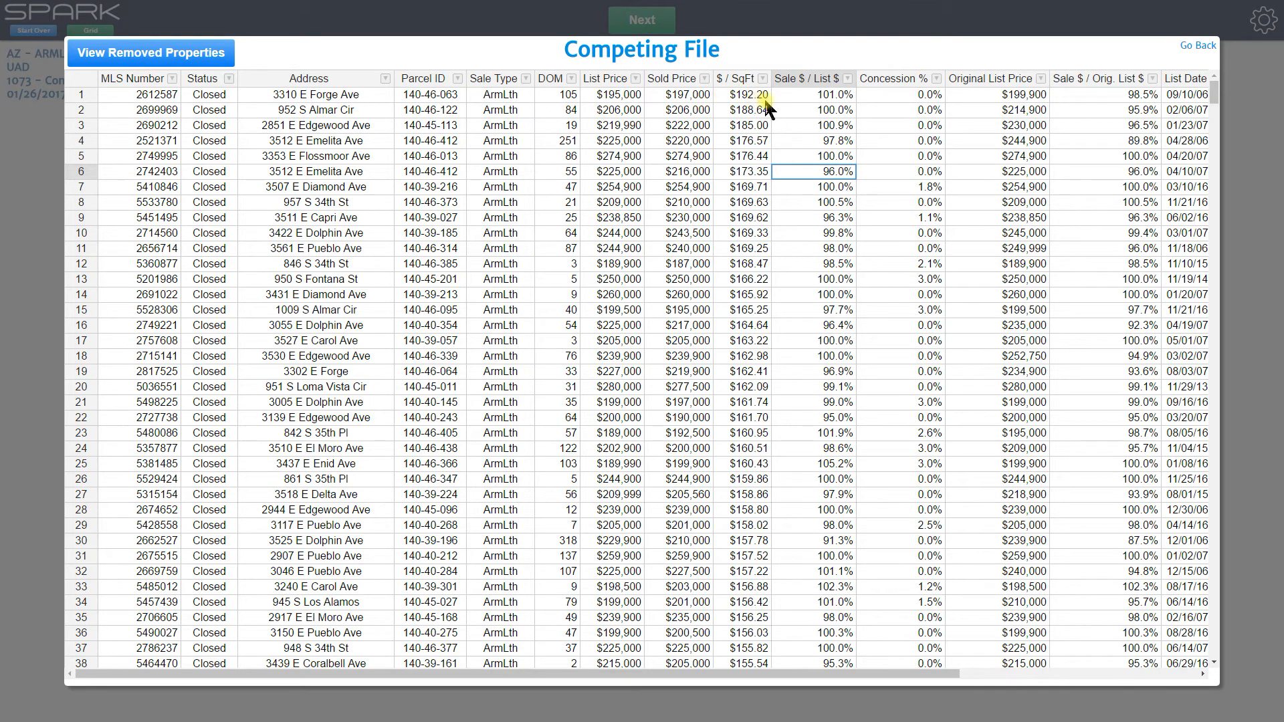
Sort by Sale $ / List $ and move that column right after Parcel ID.
left_click(808, 81)
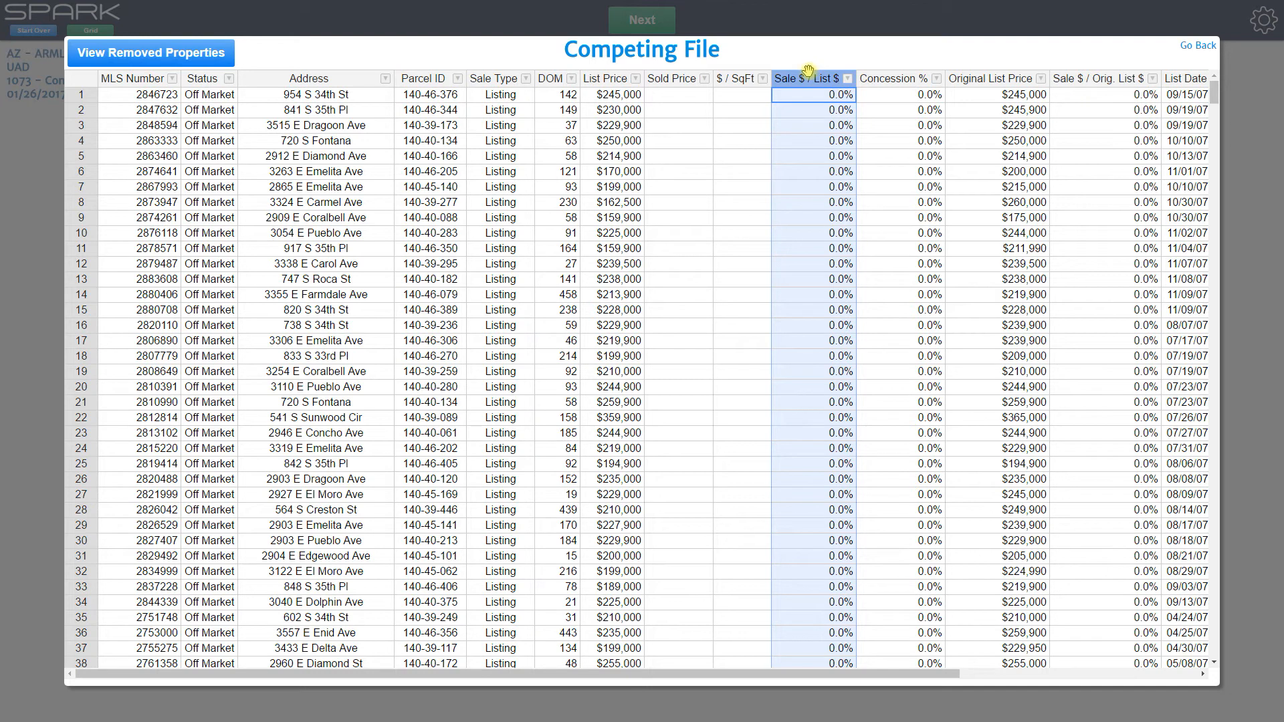
left_click_drag(808, 77, 471, 77)
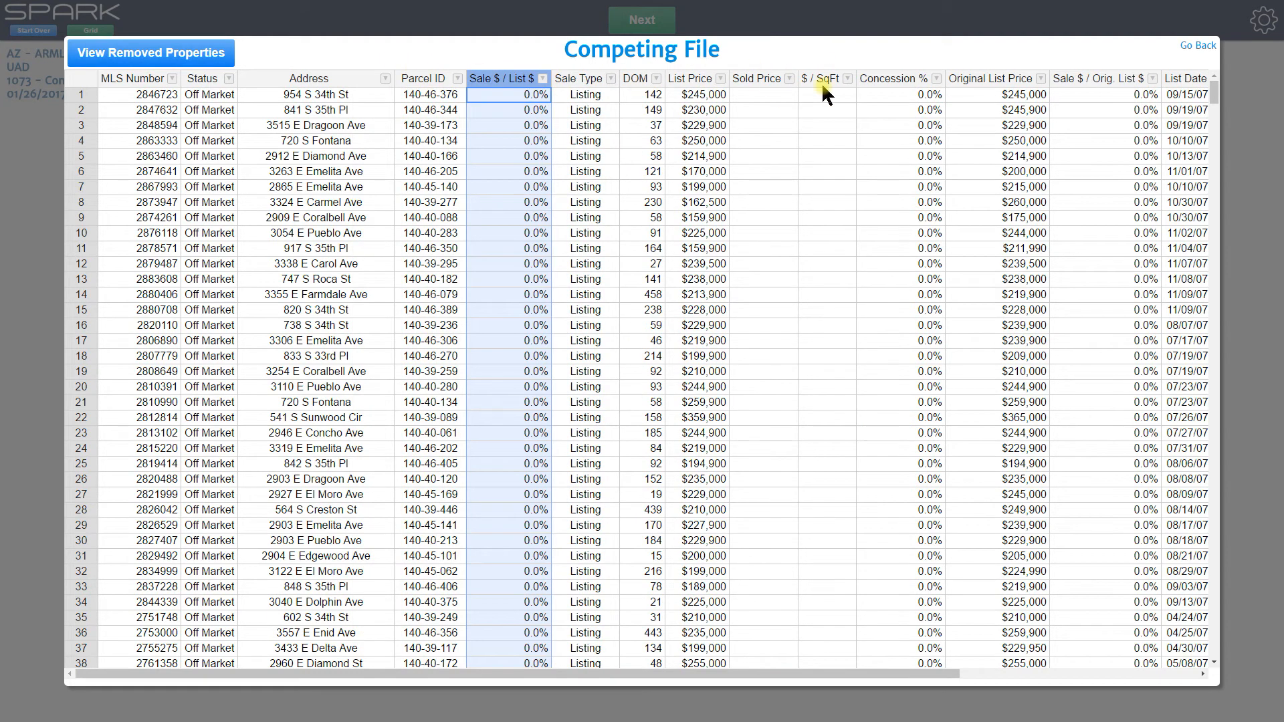
left_click(776, 152)
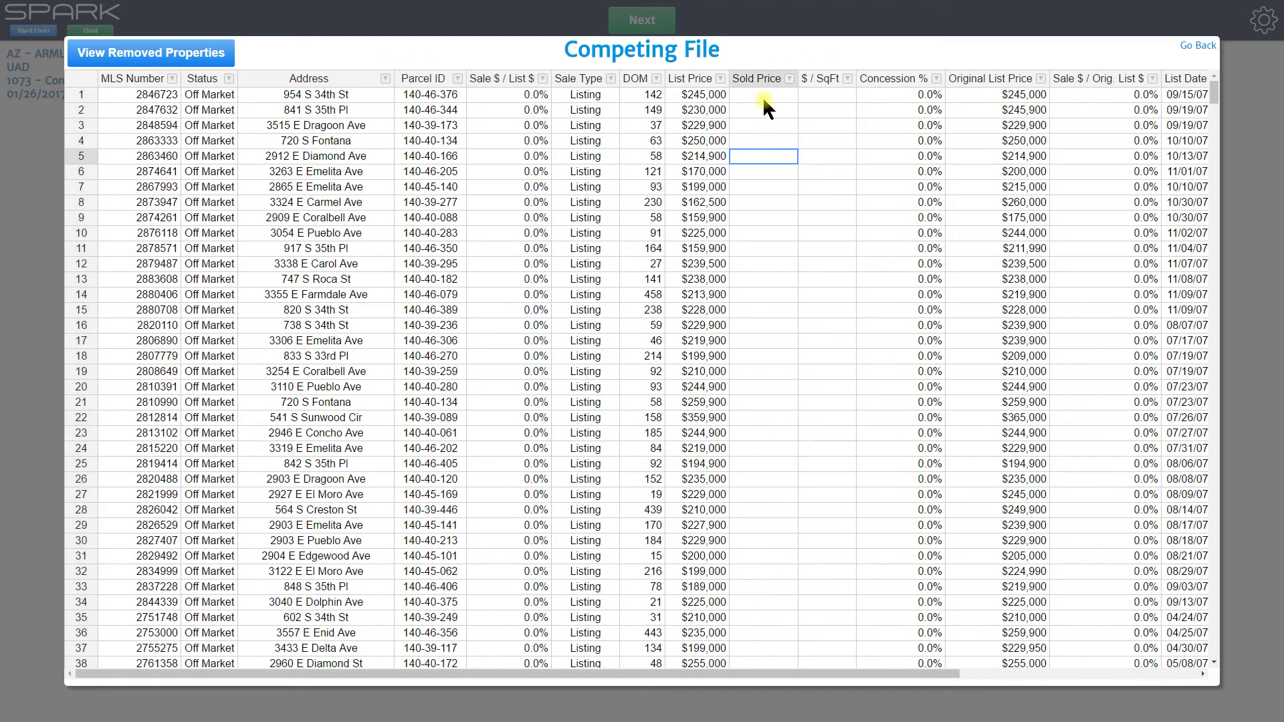
Filter the competing grid's List Price column to exclude the 69000 value.
left_click(720, 78)
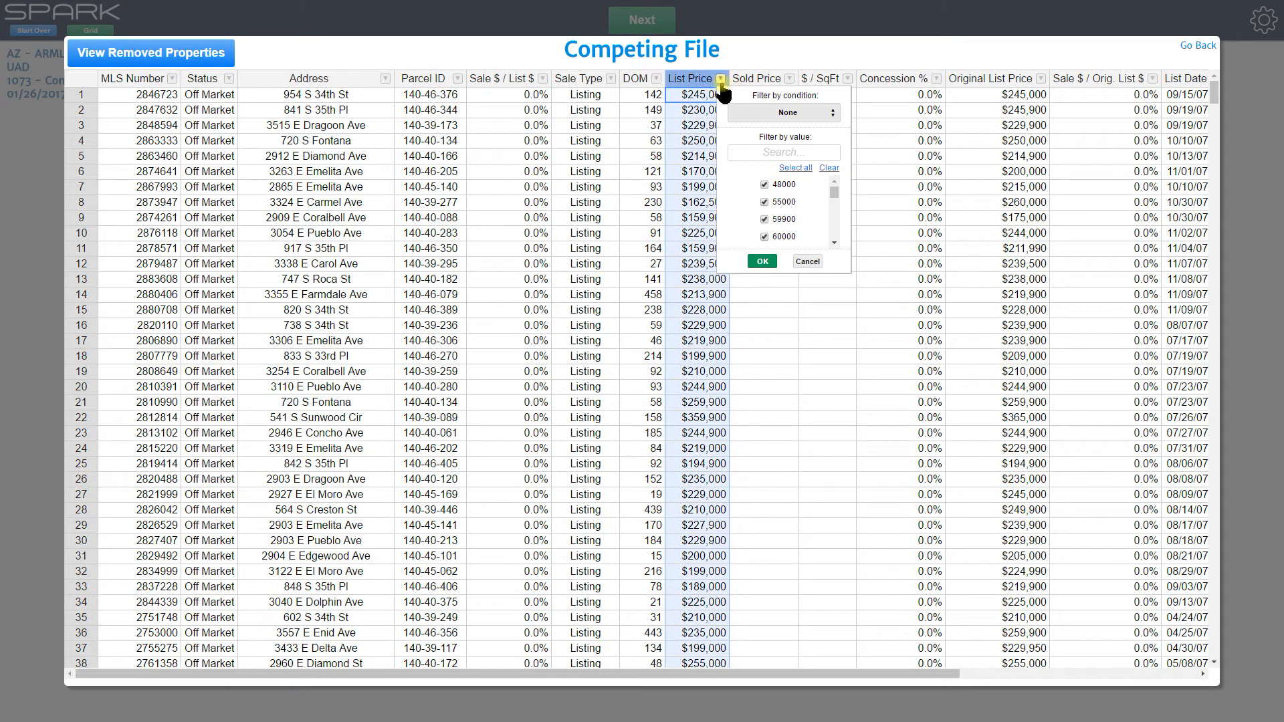
left_click(825, 113)
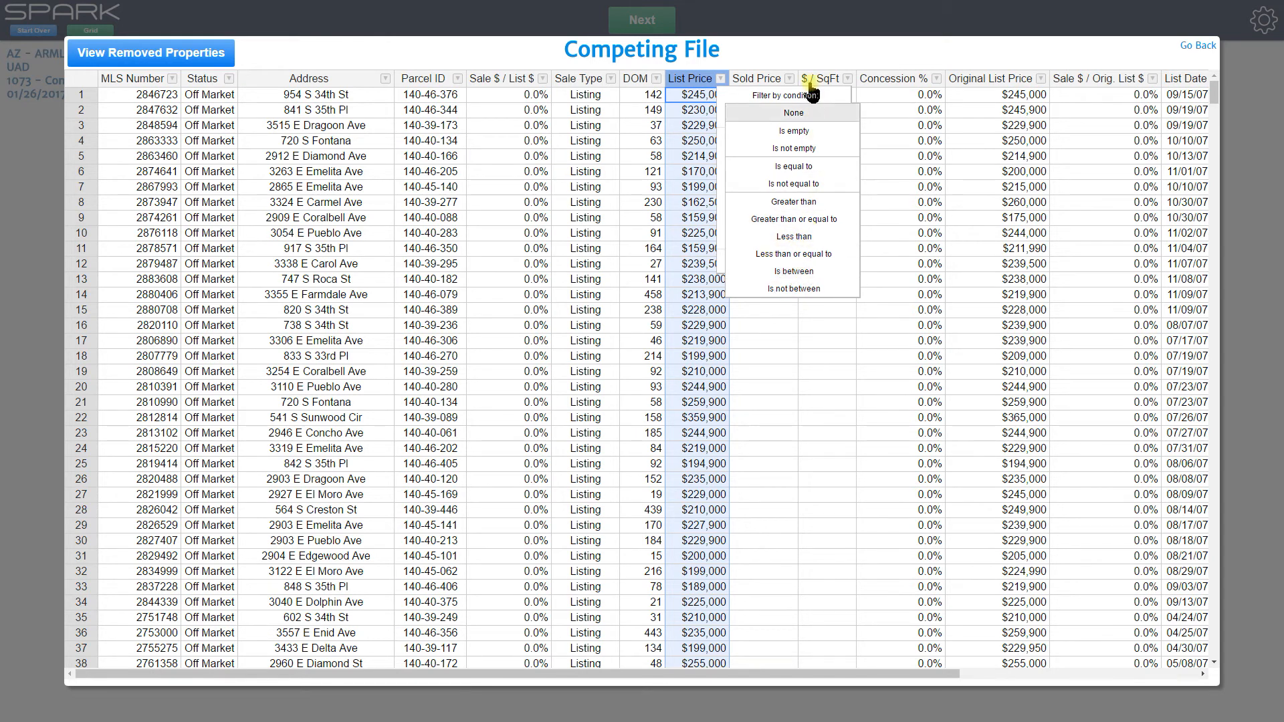
left_click(808, 50)
left_click(720, 78)
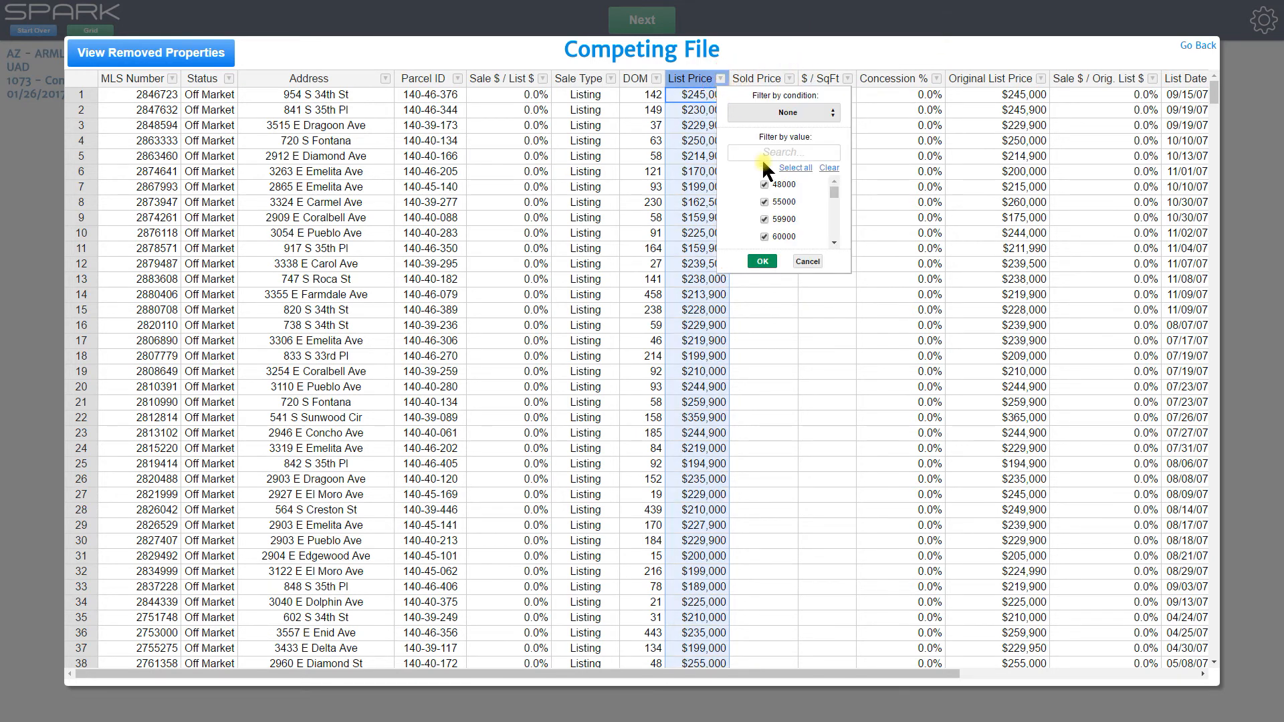
scroll(793, 211, "up", 2)
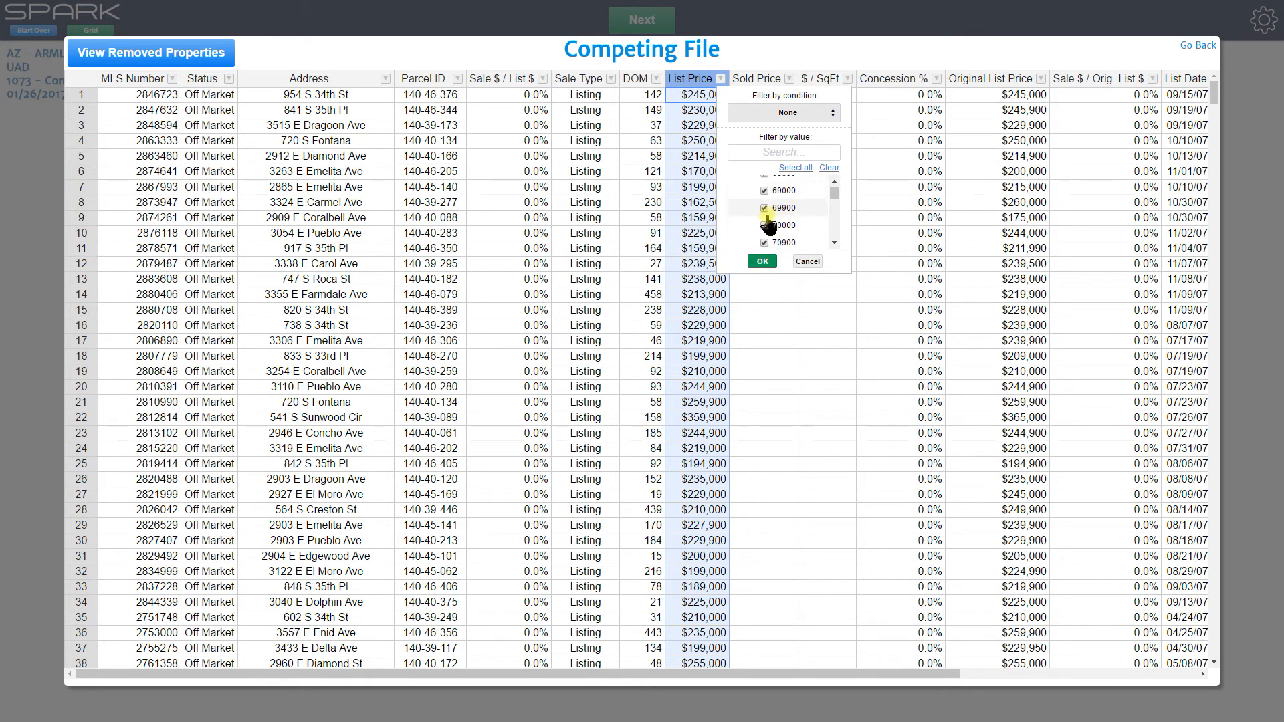
left_click(764, 191)
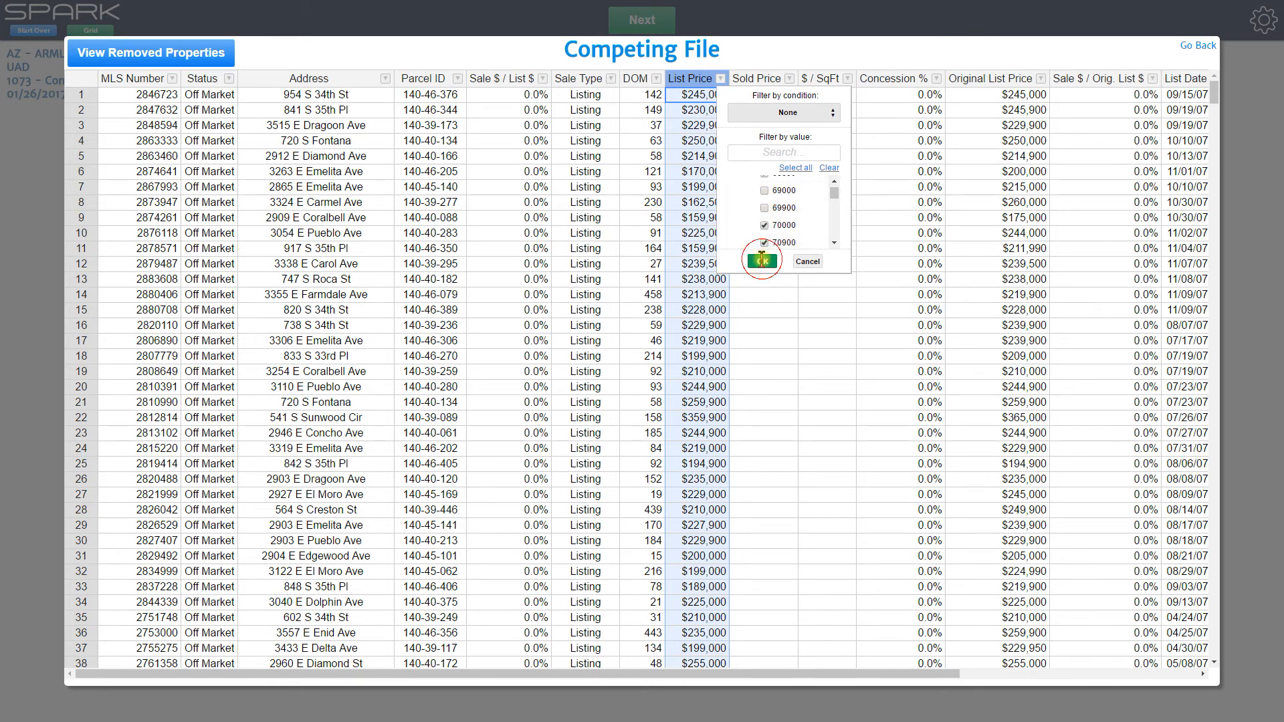
left_click(763, 261)
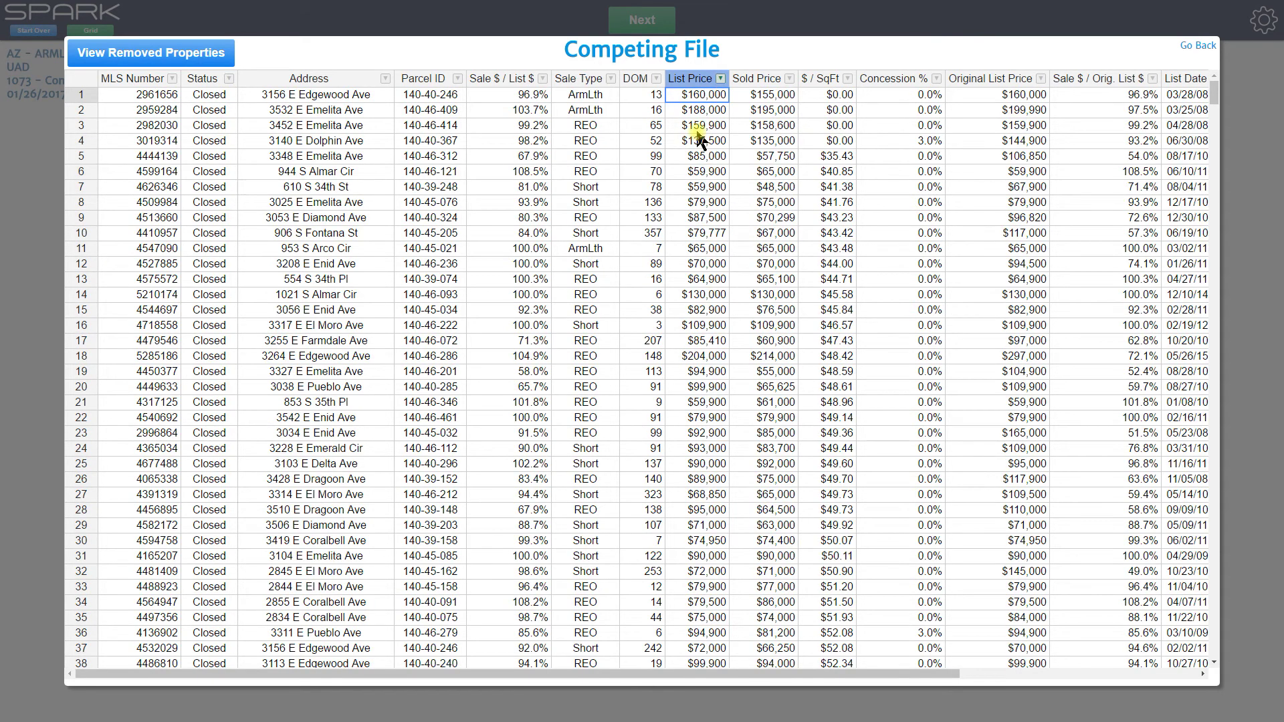
Sort competing properties by List Price ascending and return to Market Analysis Data.
left_click(692, 79)
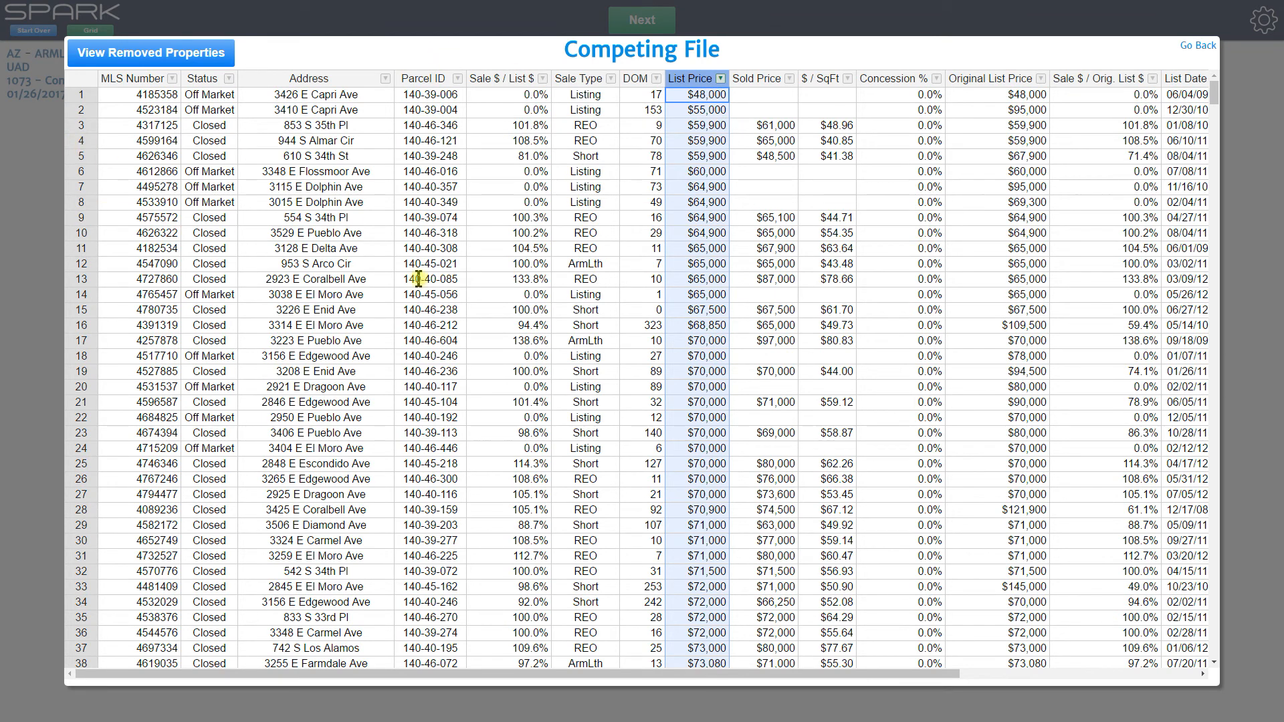
left_click(1198, 48)
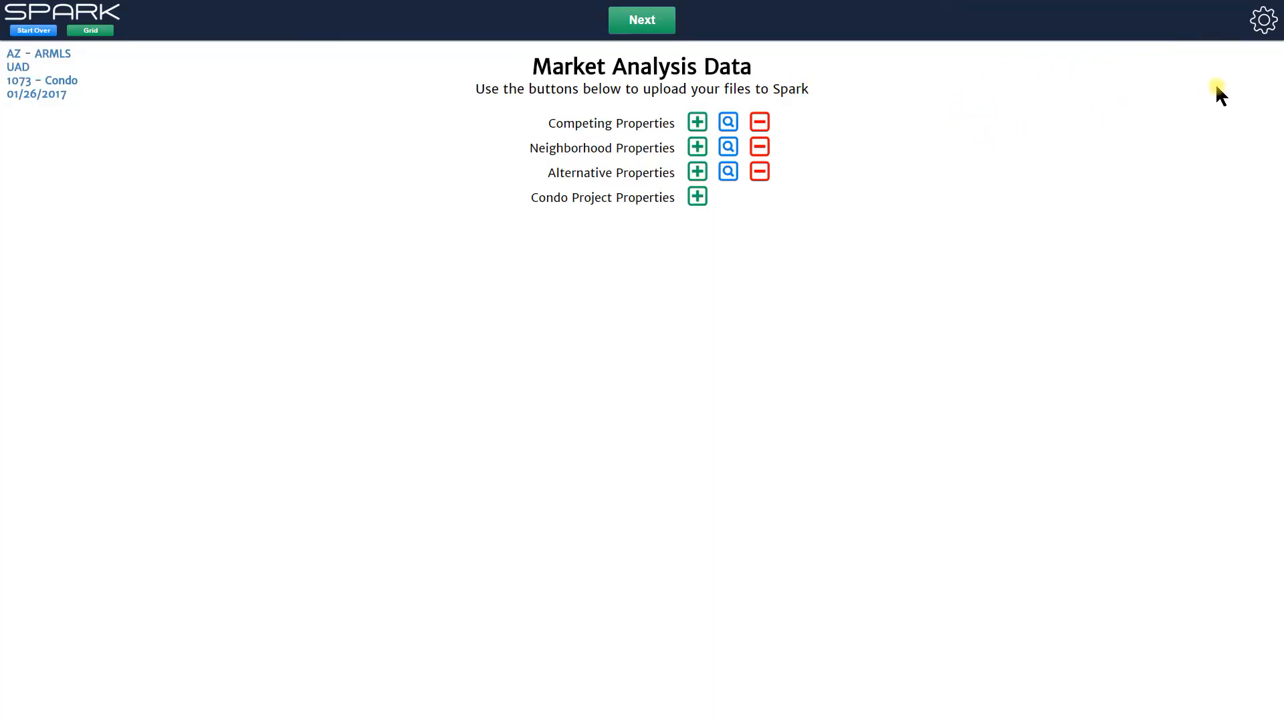
left_click(1263, 22)
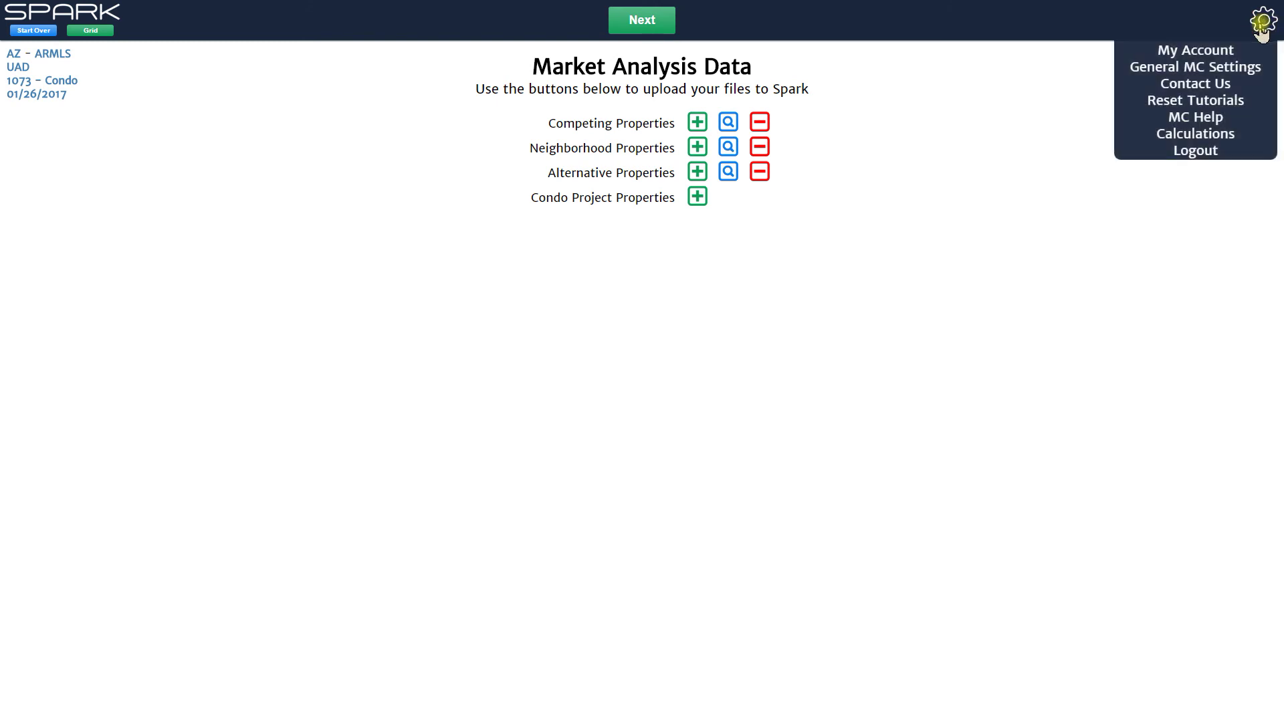
left_click(1196, 118)
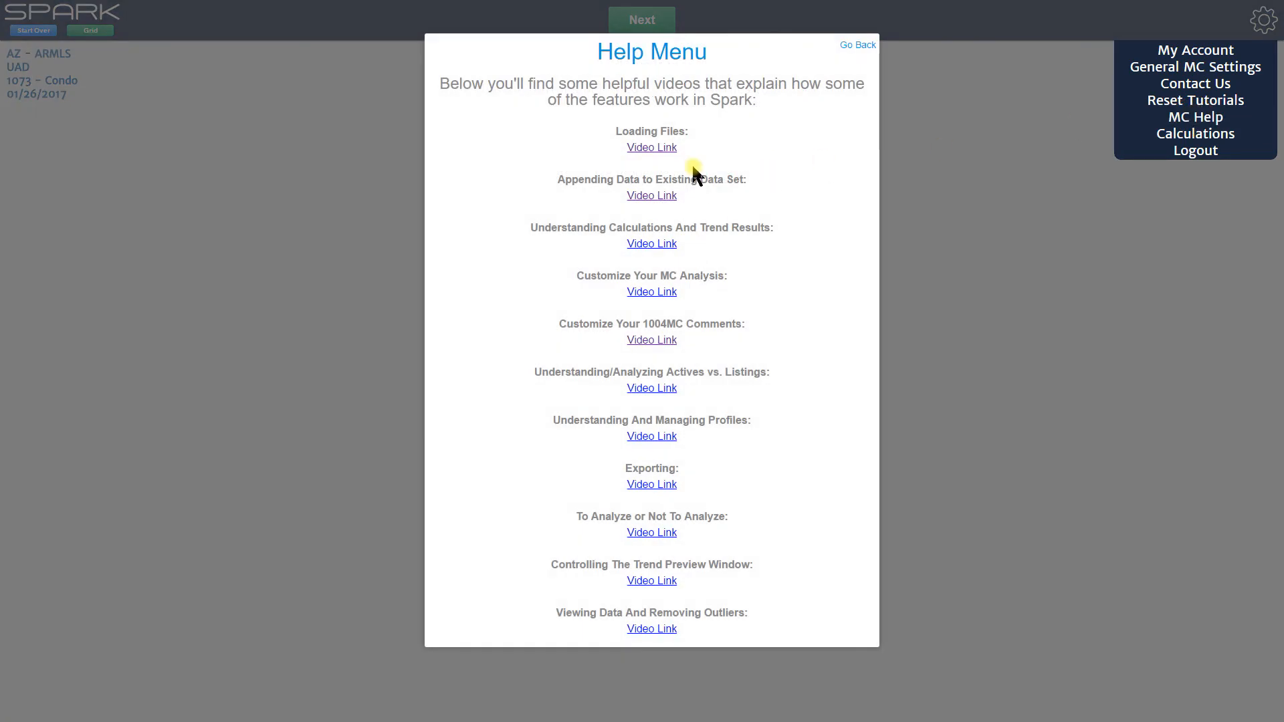
left_click(682, 180)
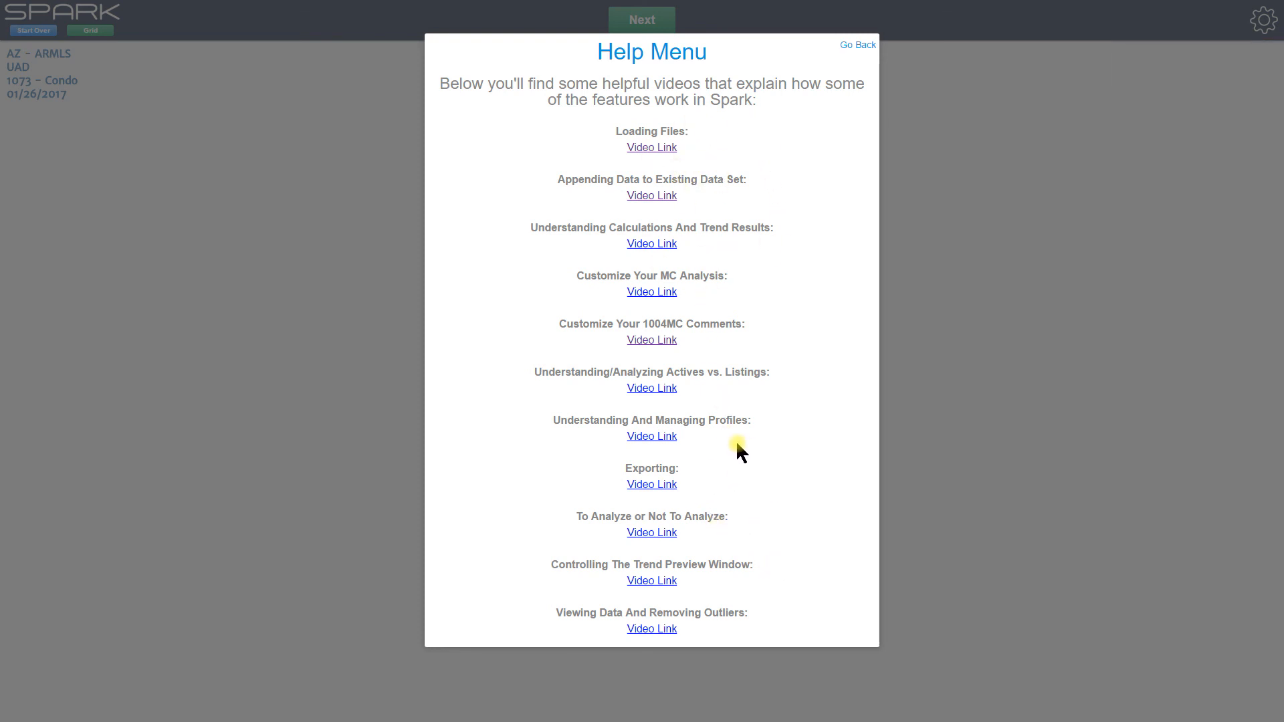
left_click(859, 44)
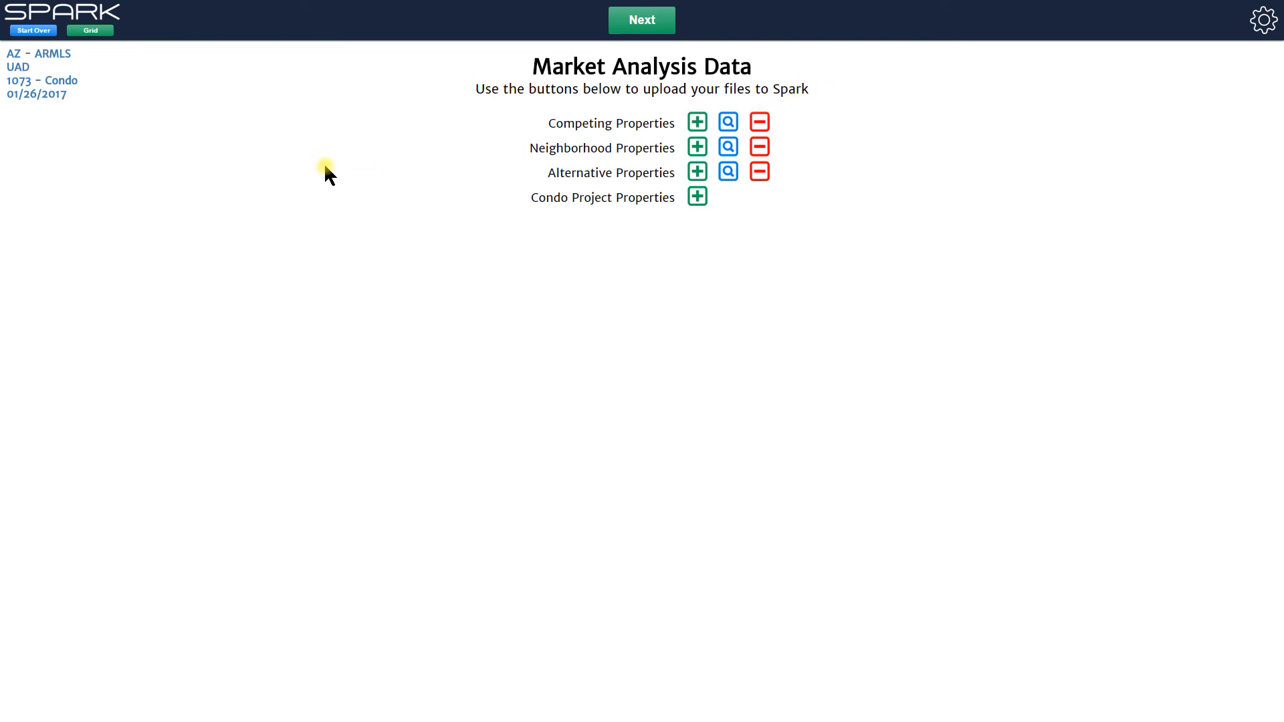